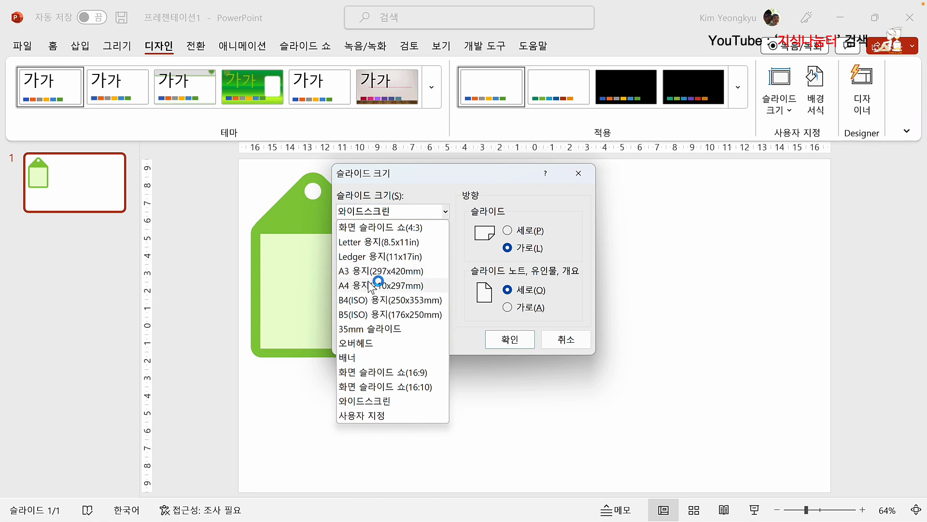
Step: Set the slide size to A4 Paper (210x297mm) and scale existing content with Ensure Fit
click(394, 285)
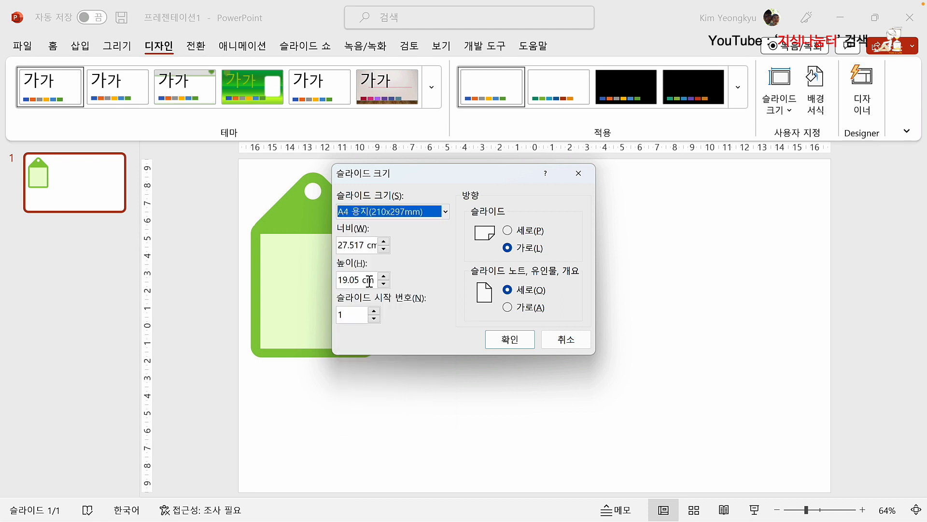
click(508, 340)
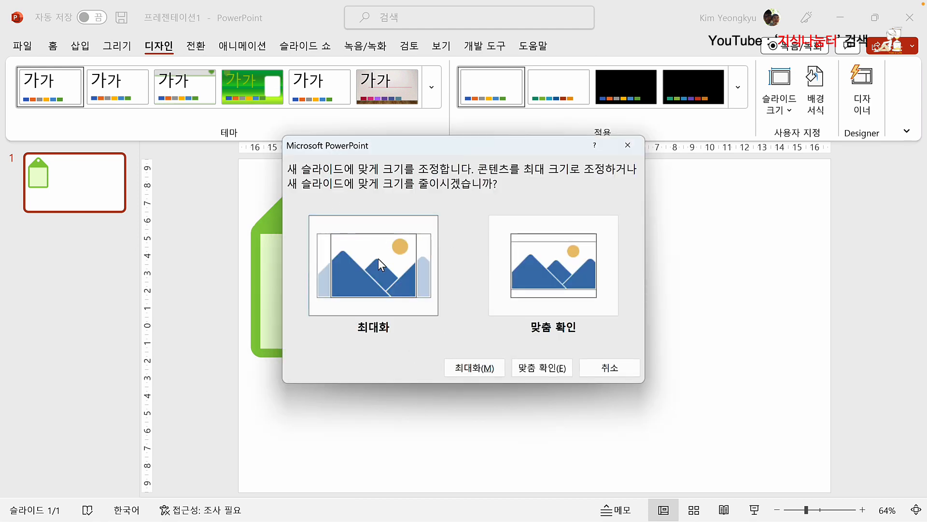
click(536, 368)
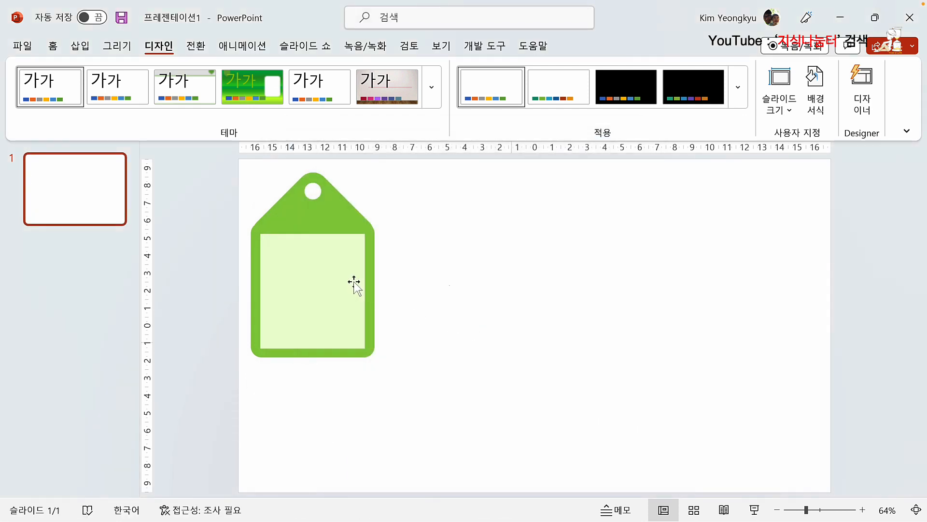
Step: Shift the scaled-down green tag picture slightly to the right on the A4 slide
click(361, 275)
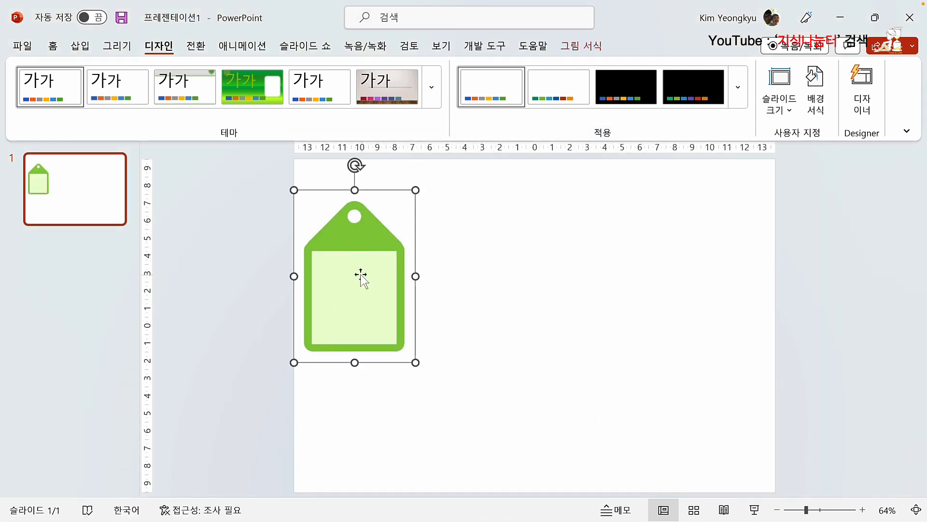
drag(361, 275, 381, 266)
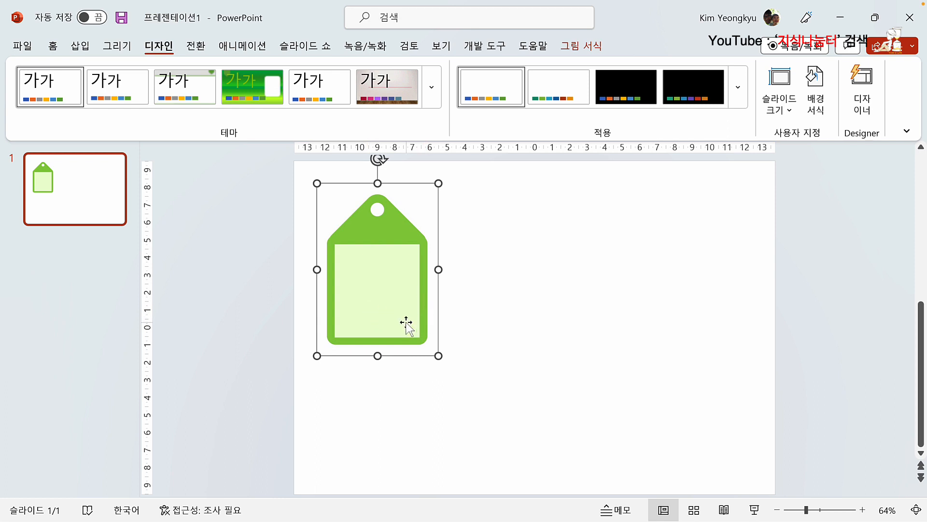
click(476, 233)
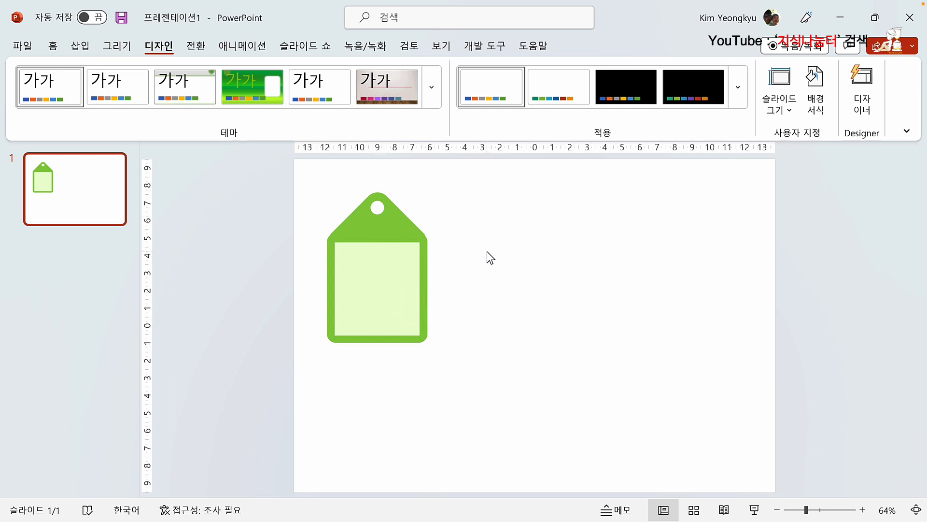
click(81, 45)
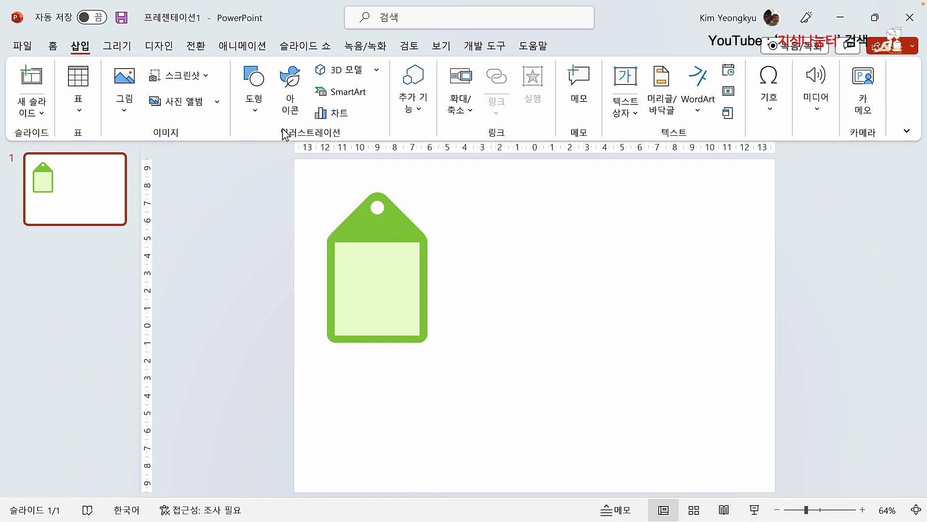
Step: Draw a 7.94 cm blue rounded square right of the green tag and duplicate it directly below
click(249, 105)
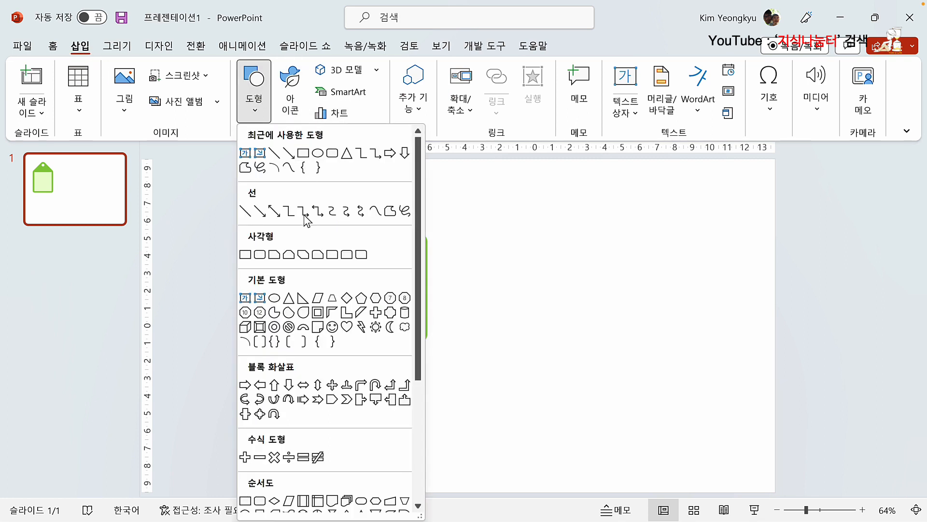
click(259, 255)
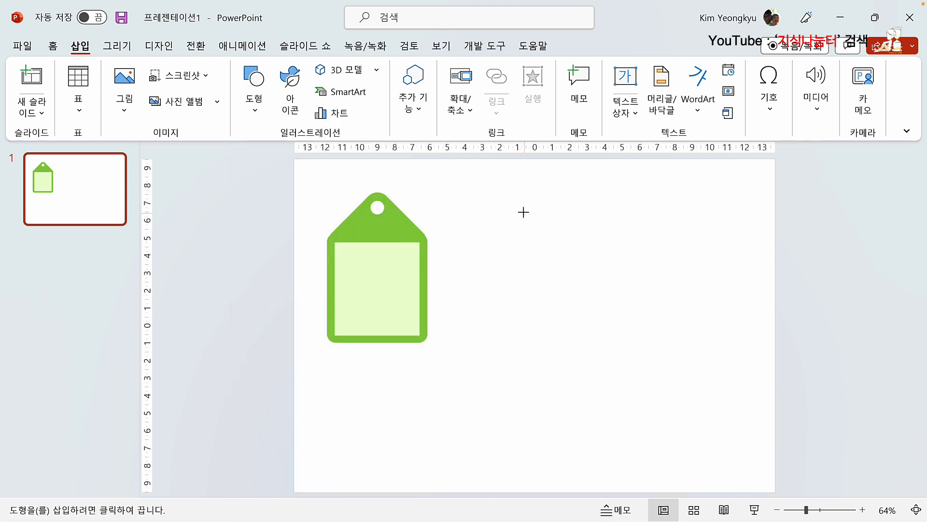
drag(519, 198, 652, 337)
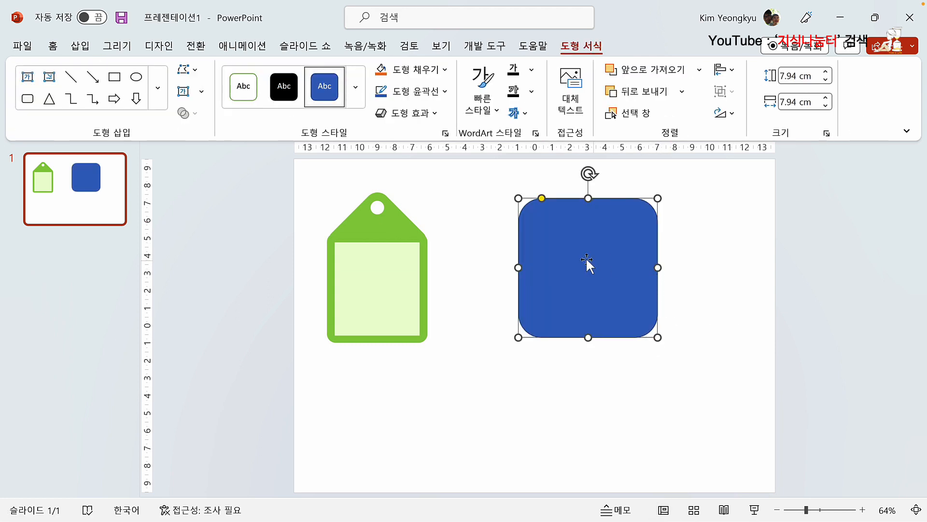
drag(577, 256, 598, 247)
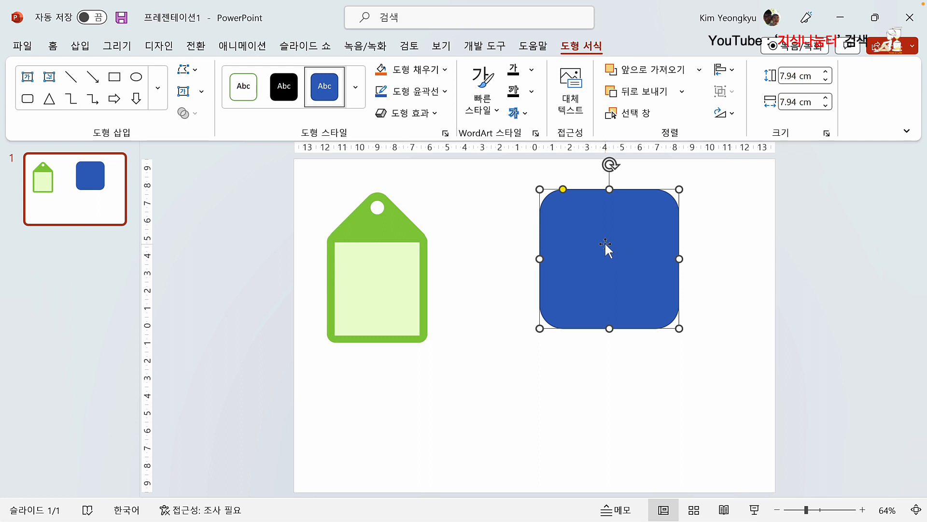
drag(605, 241, 604, 383)
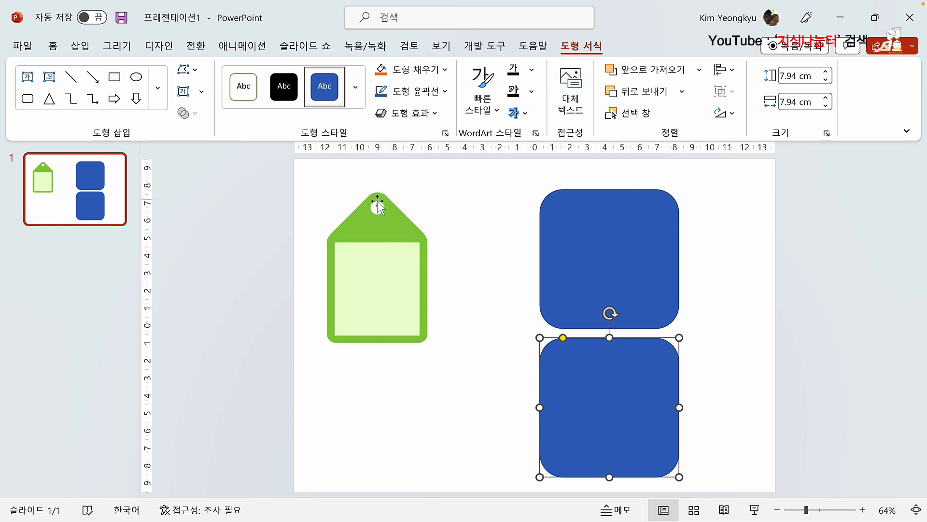
Step: Rotate the upper rounded square 45° into a diamond
click(595, 229)
drag(566, 191, 551, 191)
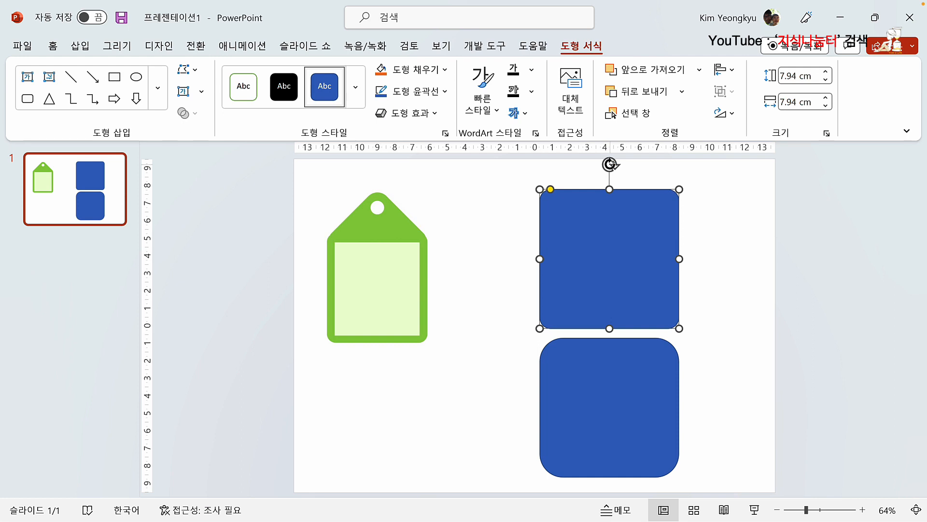
drag(610, 164, 689, 212)
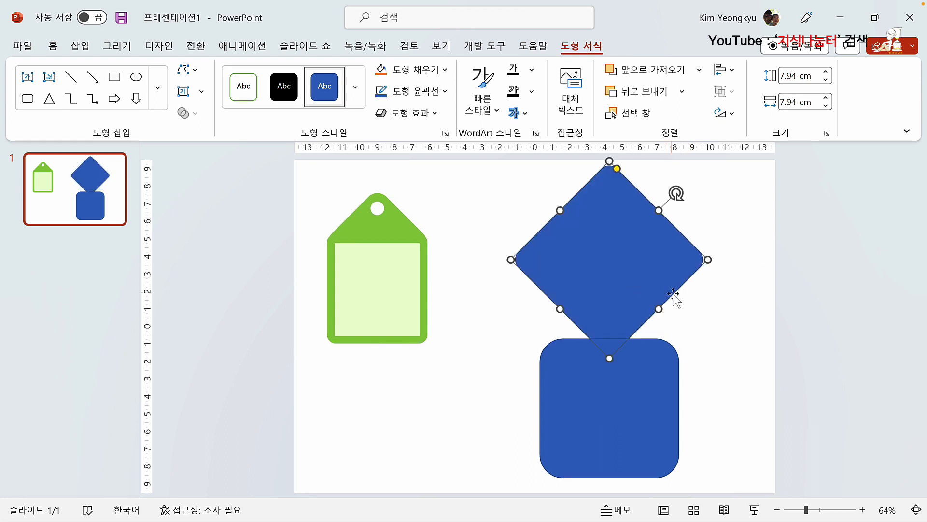
Step: Move the lower rounded square up to overlap the diamond's lower half
click(704, 310)
click(678, 260)
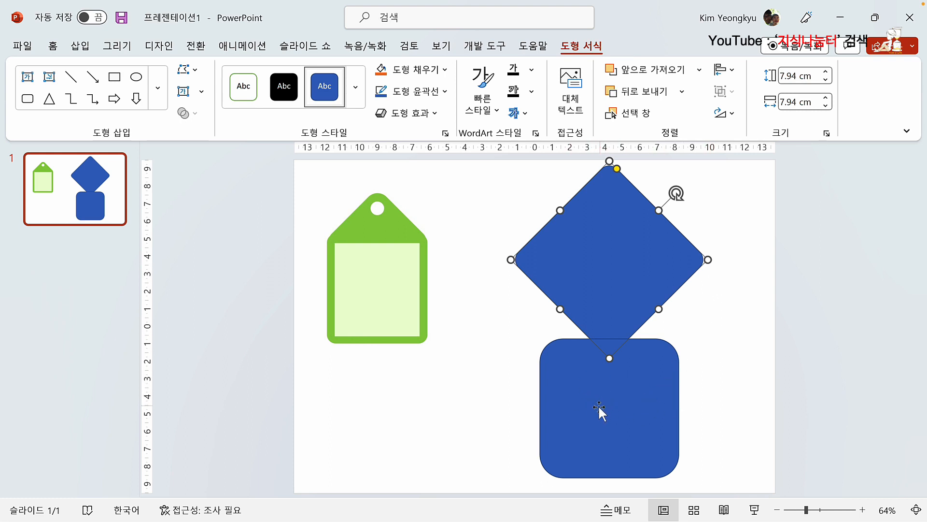
click(429, 419)
drag(597, 414, 564, 314)
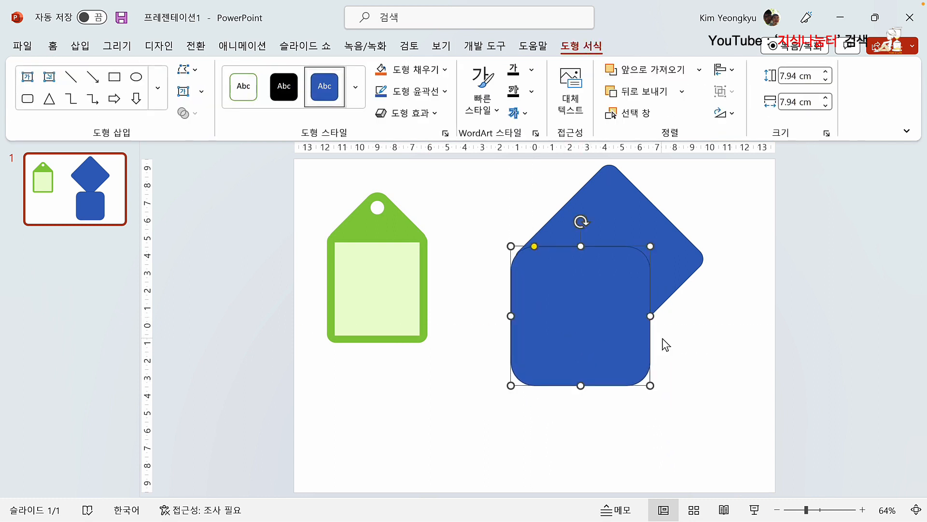
Step: Stretch the lower square to 11.23 cm wide and line it up under the diamond's side corners
drag(649, 315, 708, 309)
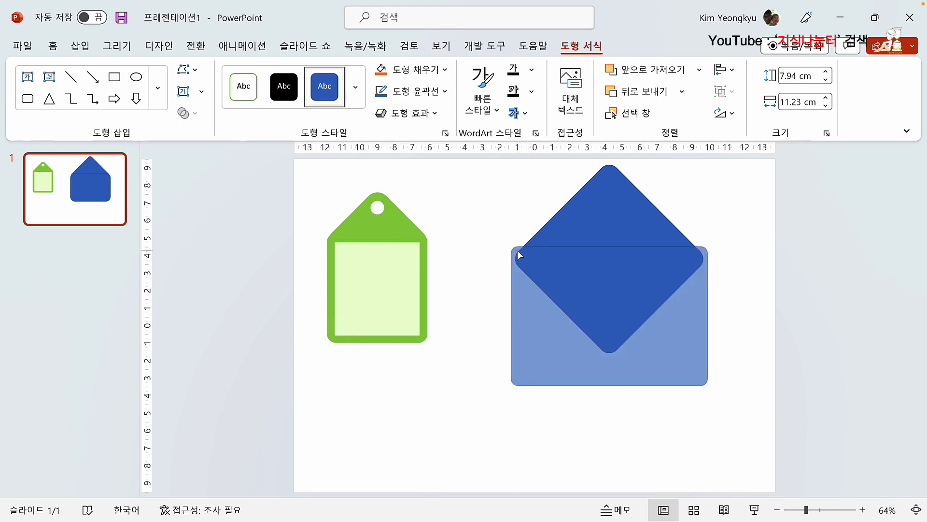
click(518, 250)
drag(557, 306, 563, 310)
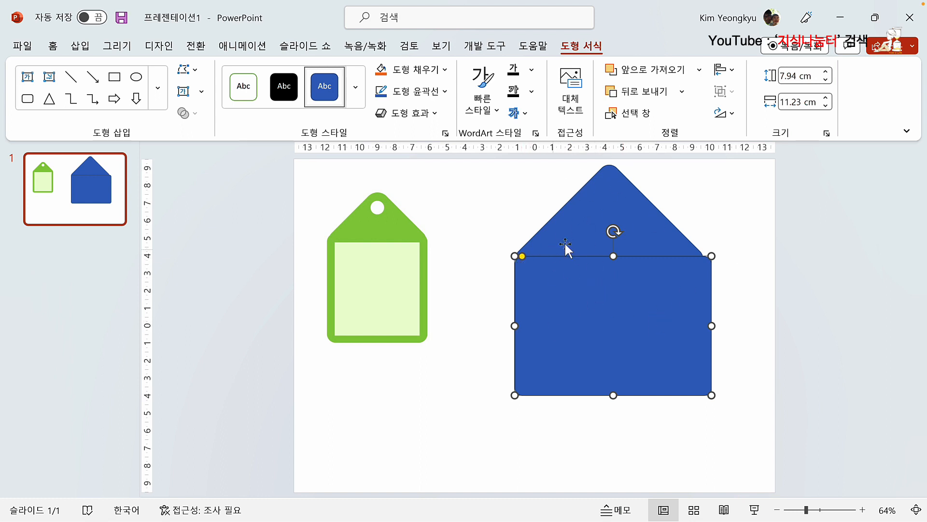
Step: Send the rectangle behind the diamond and nudge it up to meet it
right_click(573, 264)
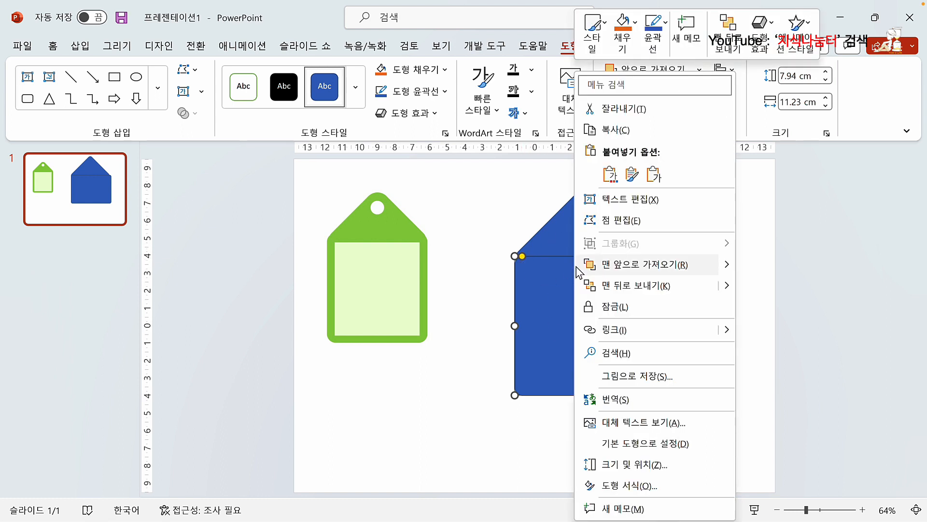
click(635, 285)
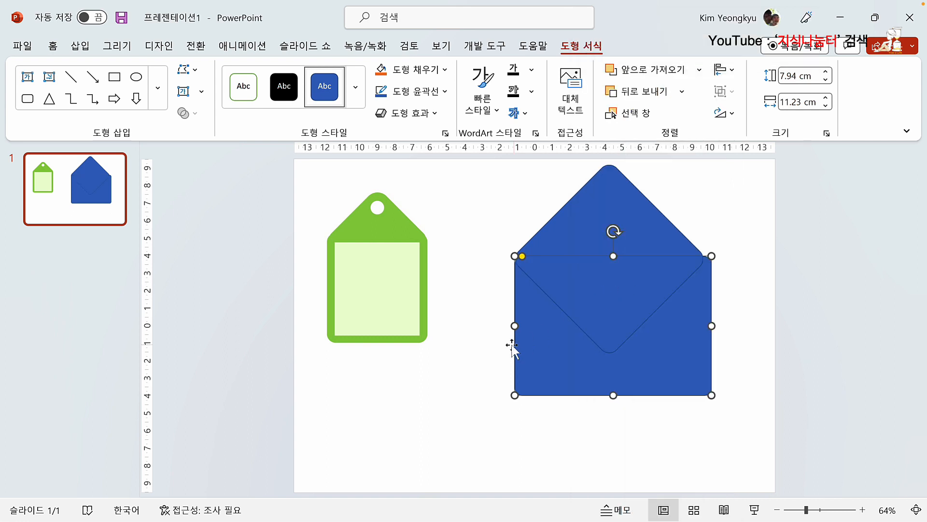
click(497, 354)
drag(575, 347, 576, 343)
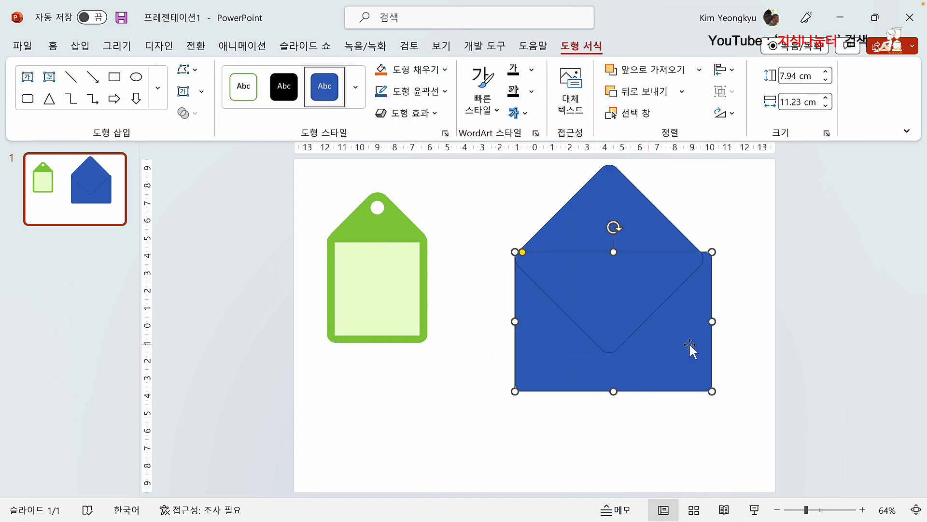
Step: Resize the rectangle to 10.74 cm wide by 10.5 cm tall and select it with the diamond
drag(711, 322, 705, 321)
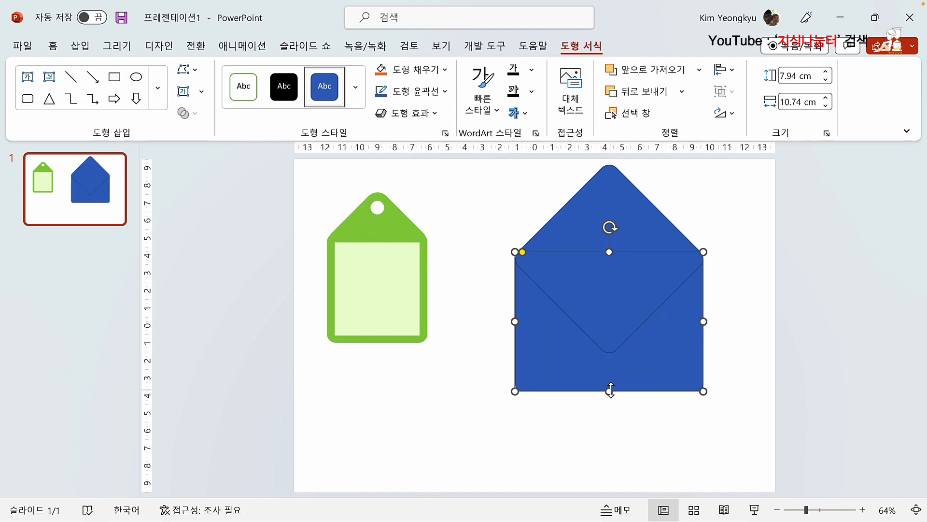
drag(610, 392, 609, 436)
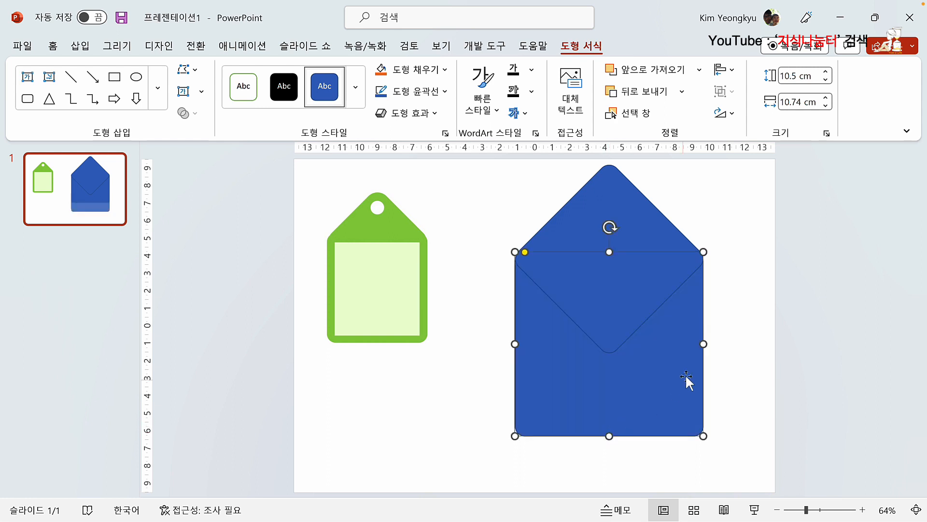
click(723, 362)
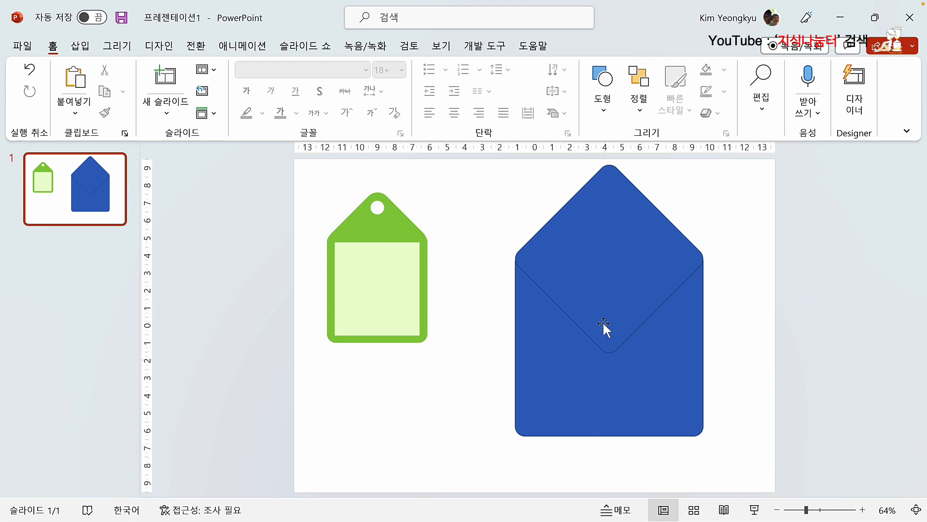
drag(473, 465, 737, 205)
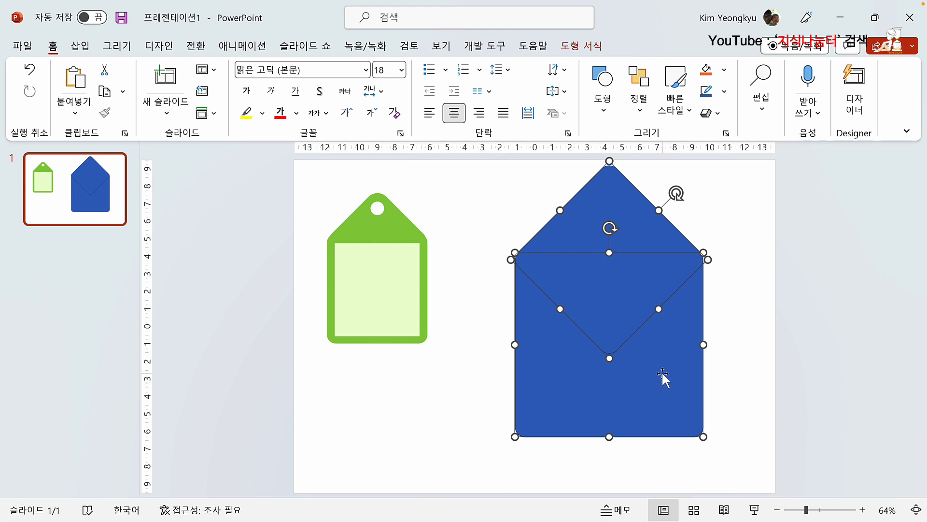
Step: Union the diamond and rectangle into a single 14.7 × 14.69 cm tag shape
click(582, 46)
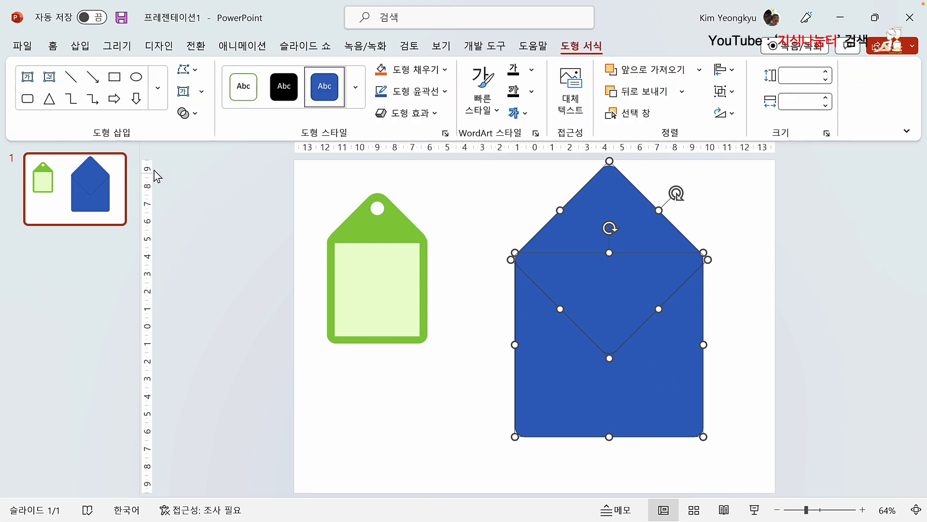
click(195, 115)
click(209, 136)
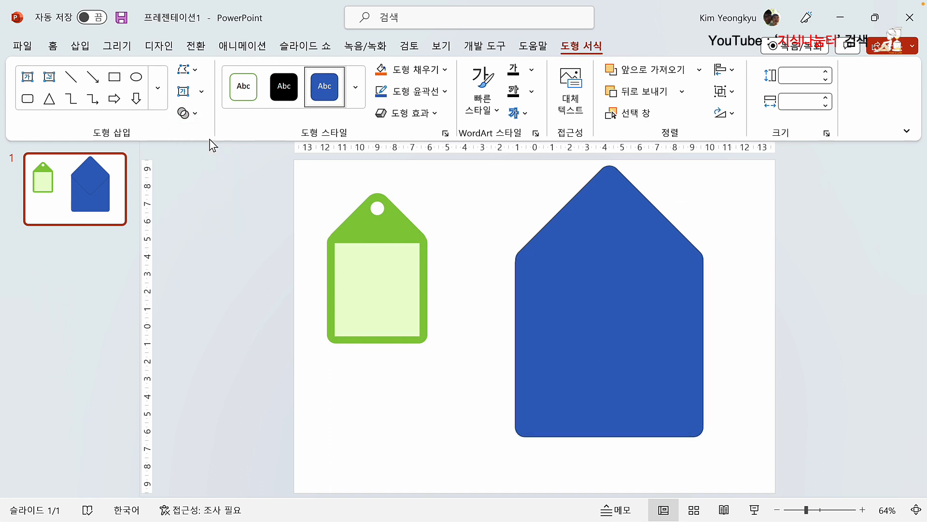
click(477, 223)
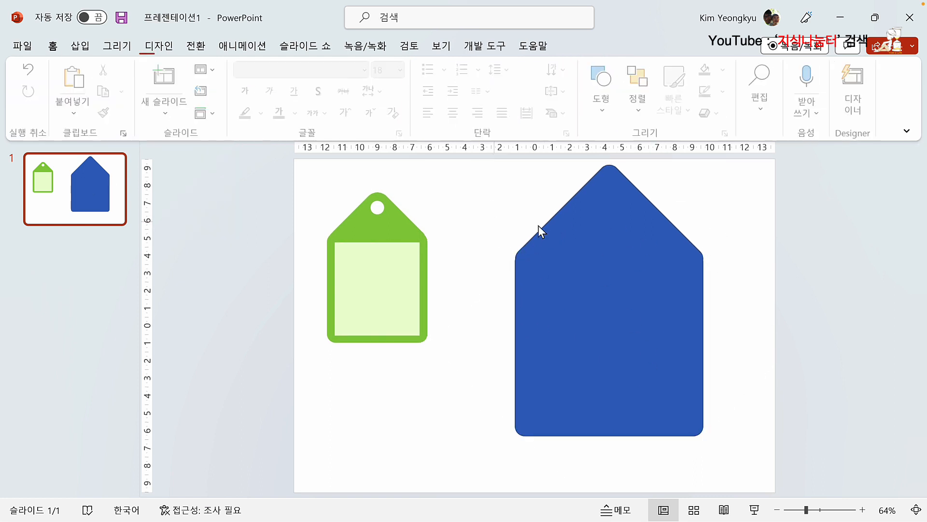
click(616, 301)
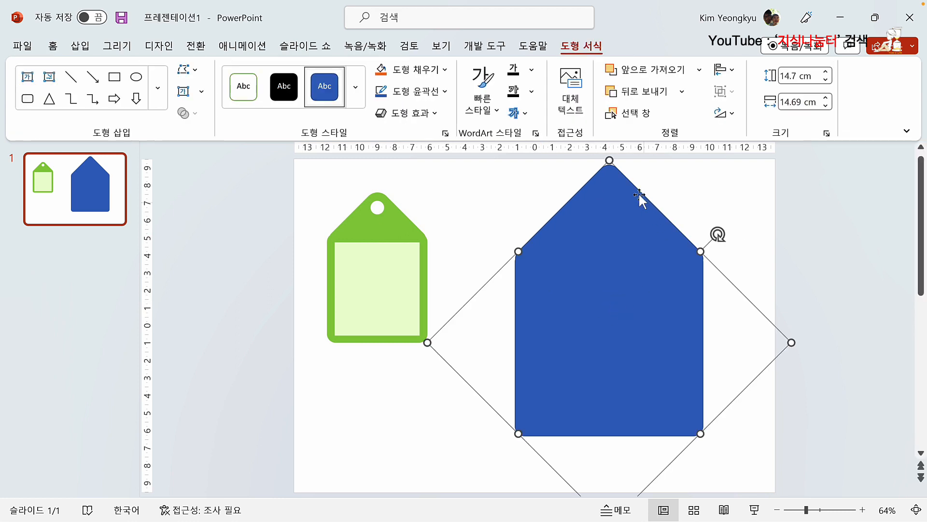
Step: Draw a small oval circle near the blue tag's top point
click(545, 190)
click(80, 46)
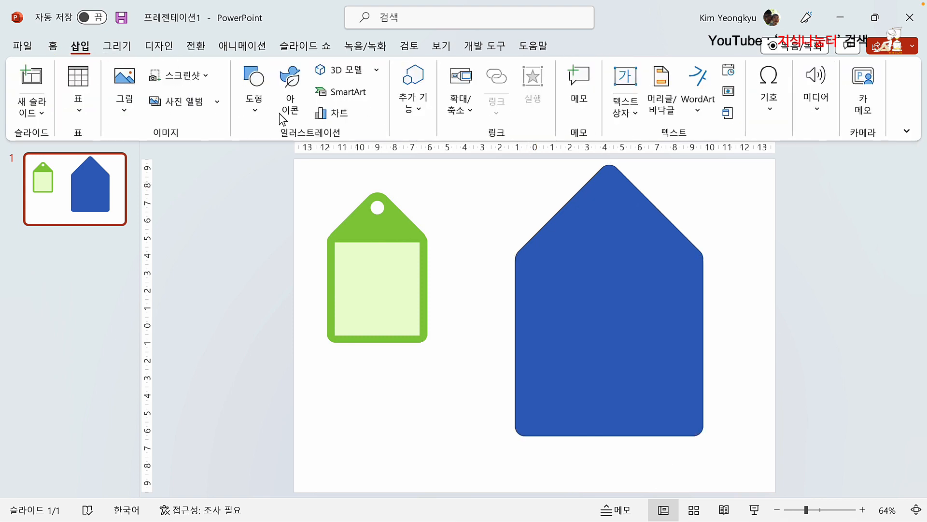
click(254, 107)
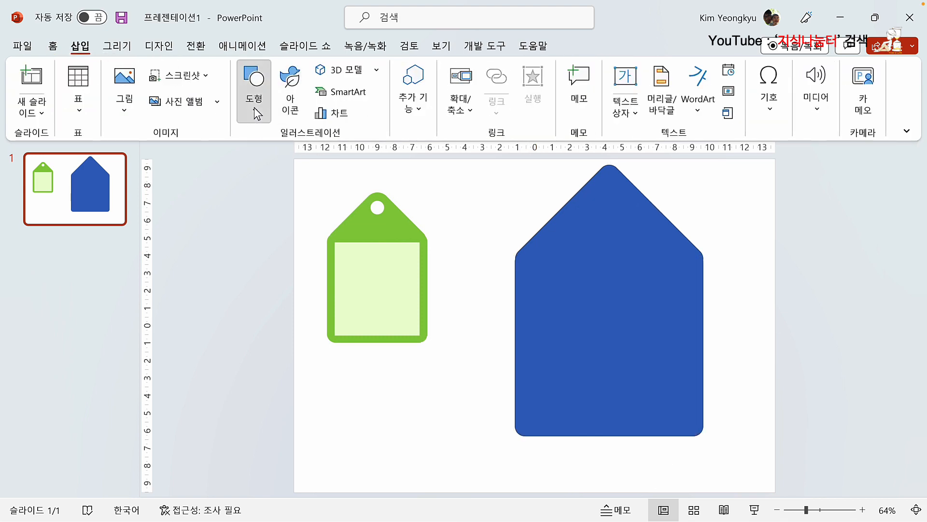
click(275, 295)
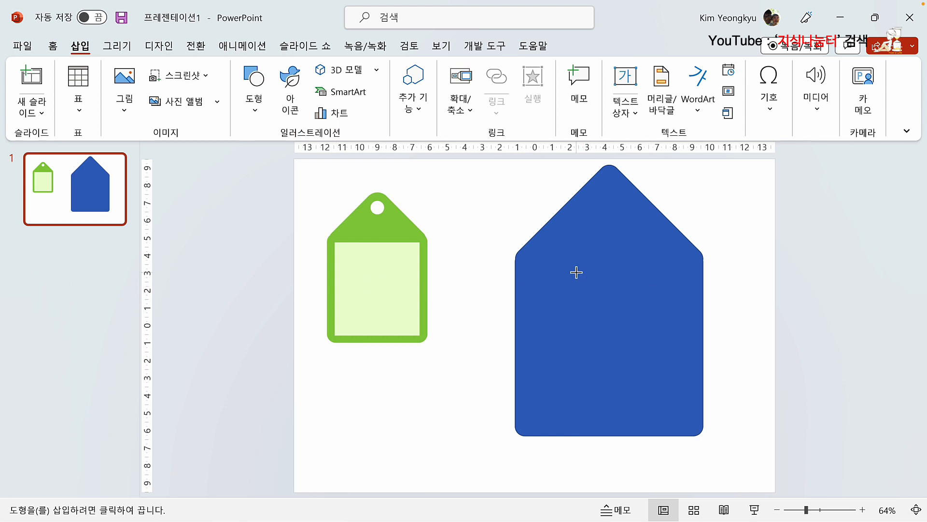
mouse_move(577, 273)
mouse_down()
mouse_move(593, 294)
mouse_move(613, 192)
mouse_up()
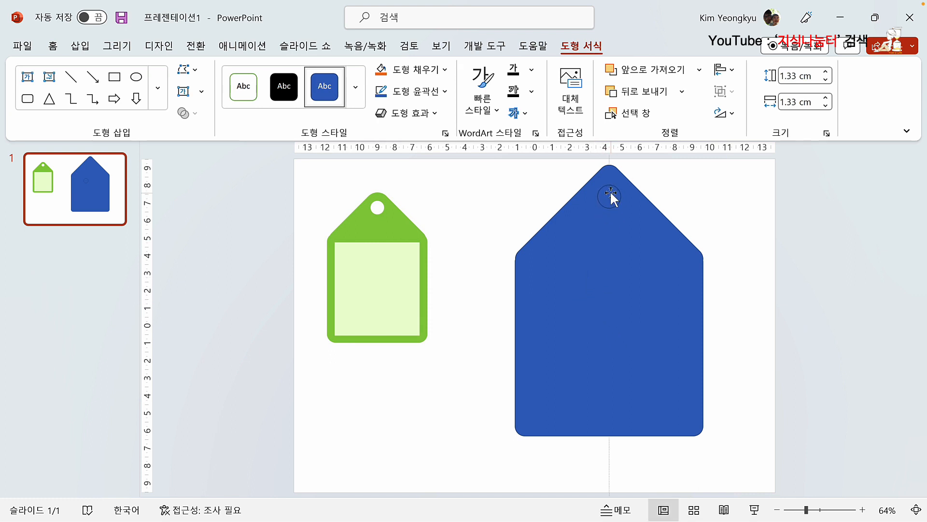
click(610, 195)
Step: Subtract the circle from the tag to punch a string hole
click(459, 229)
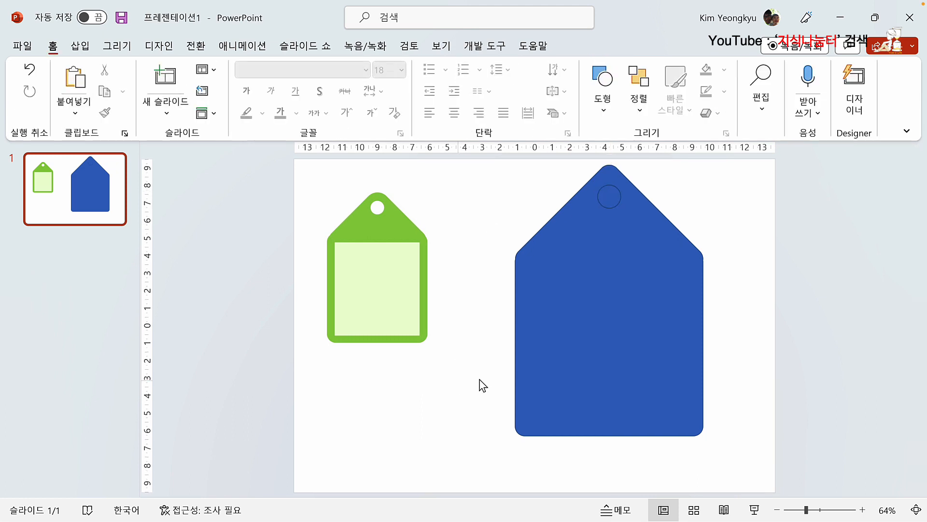
click(676, 270)
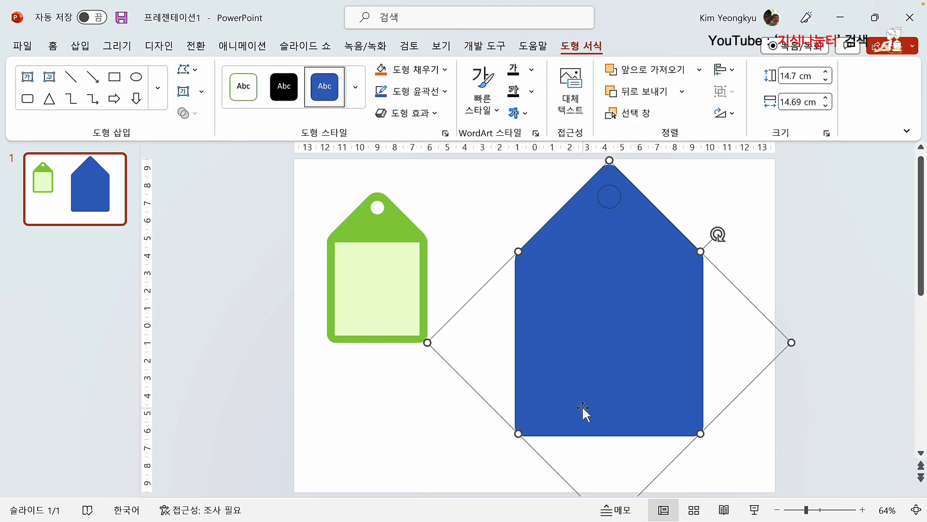
shift+click(611, 195)
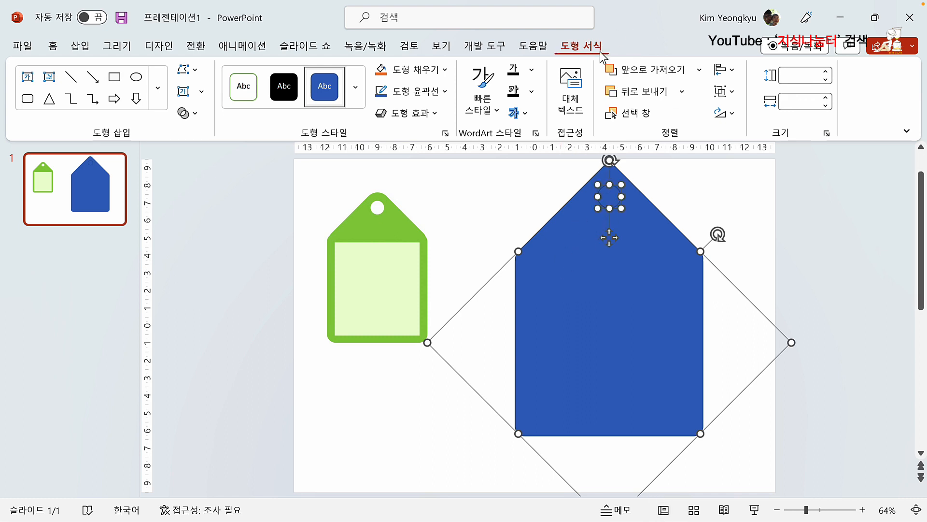
click(202, 115)
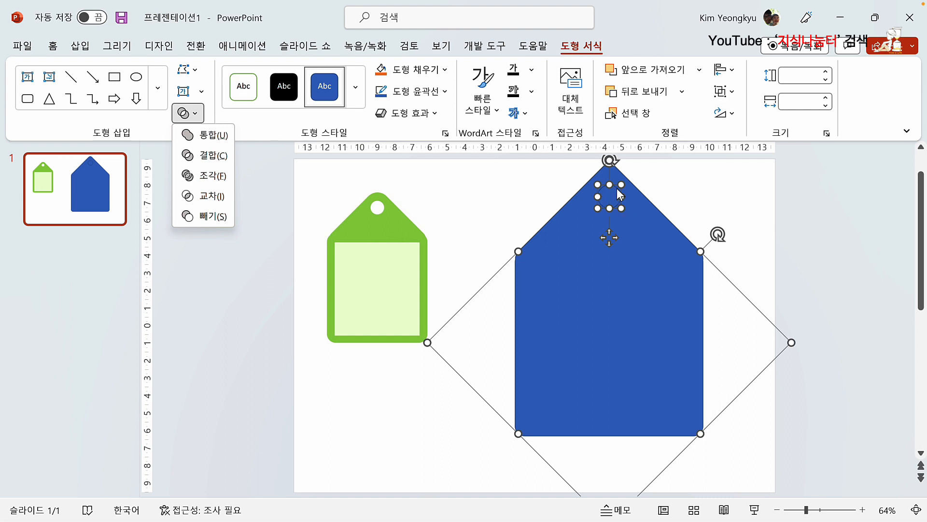
click(213, 217)
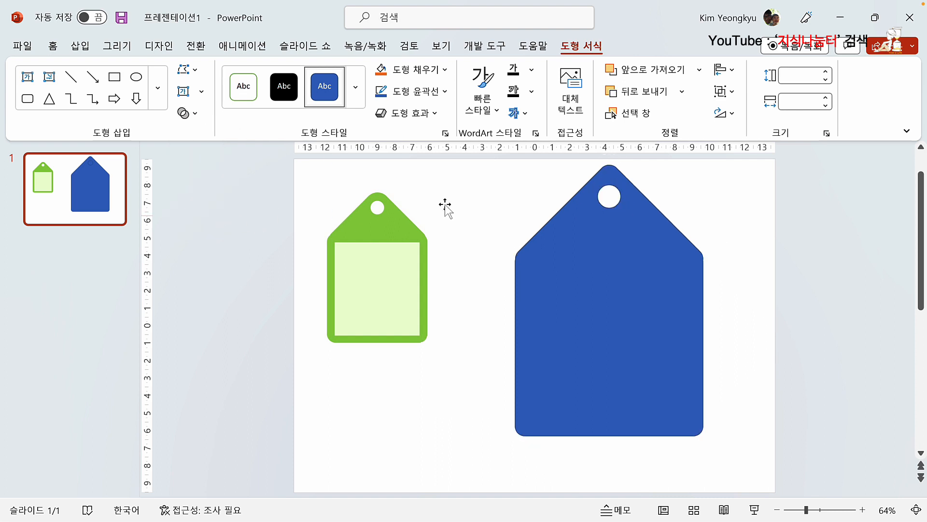
click(507, 319)
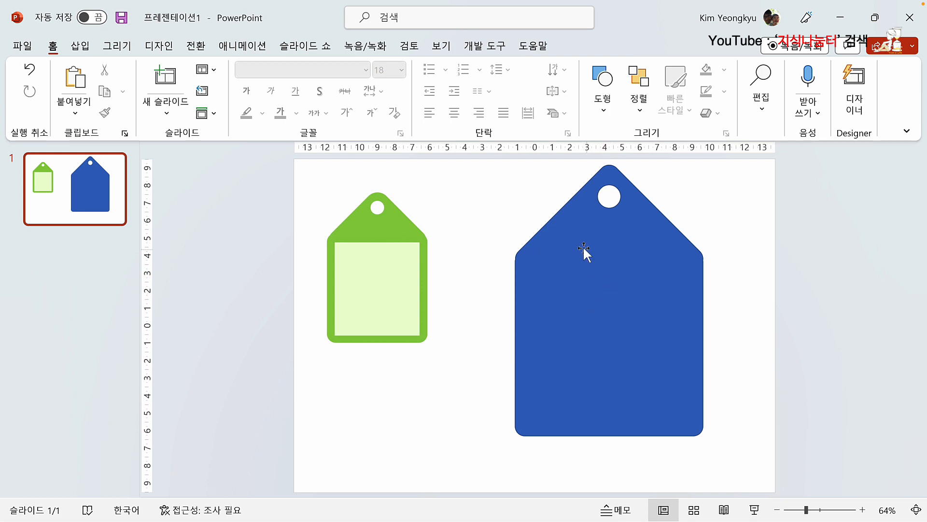
Step: Remove the large tag's outline and fill it with standard green
click(583, 260)
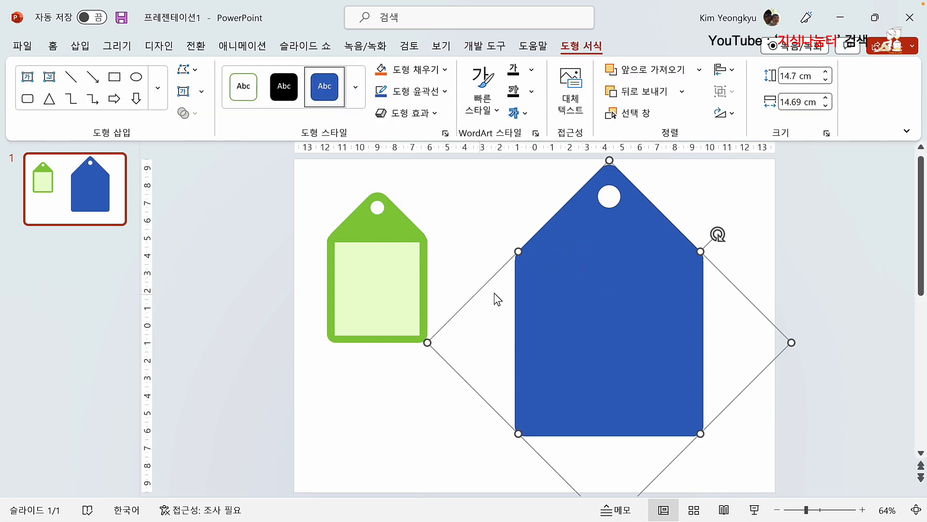
click(444, 91)
click(415, 254)
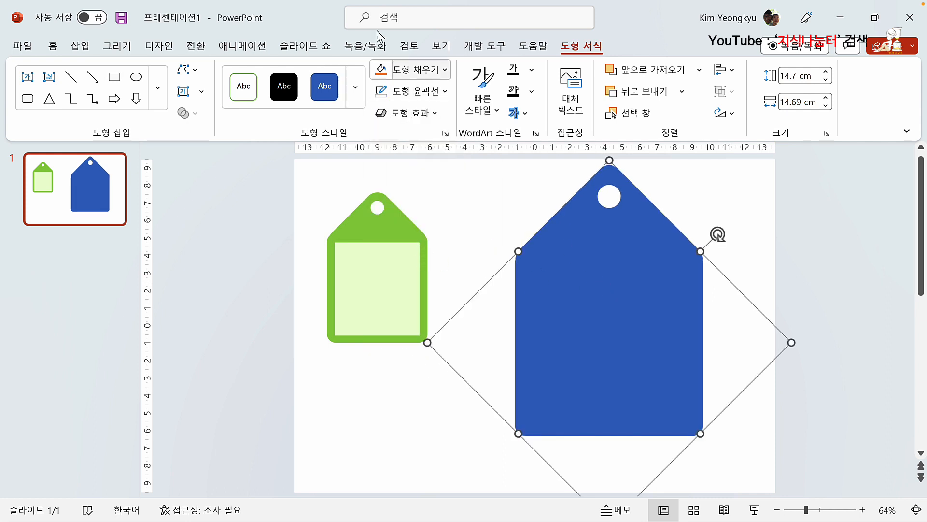
click(447, 69)
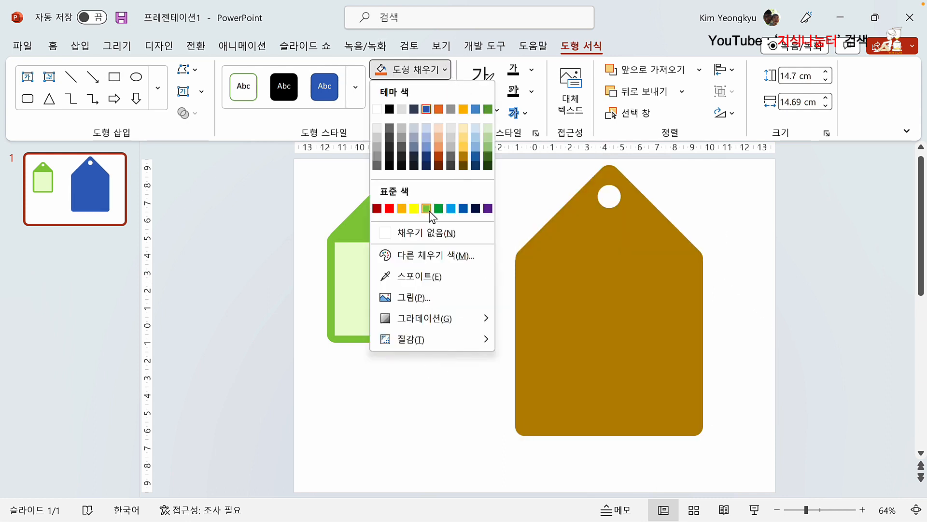
click(426, 209)
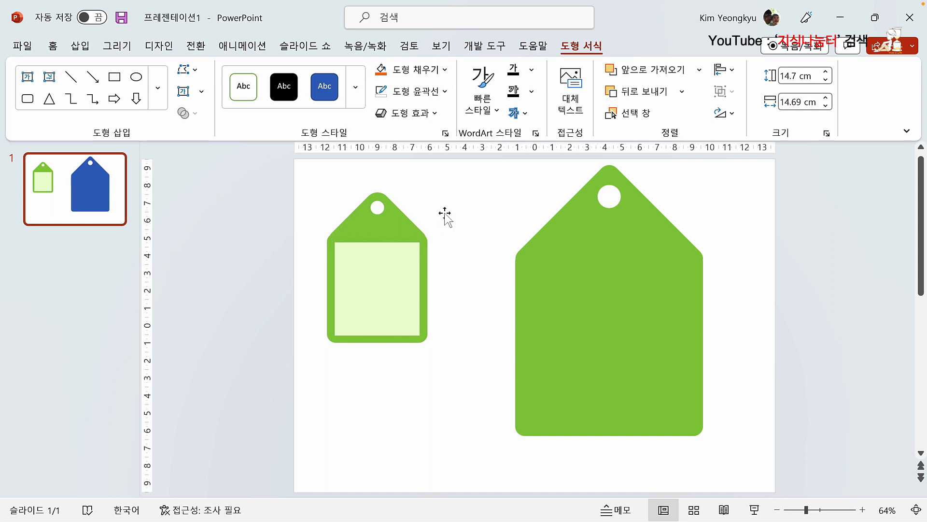
click(488, 216)
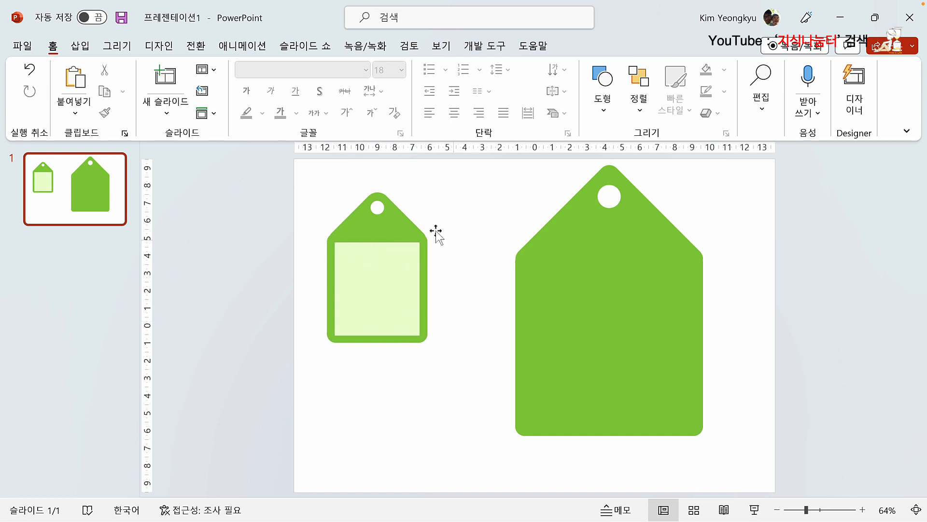
click(81, 47)
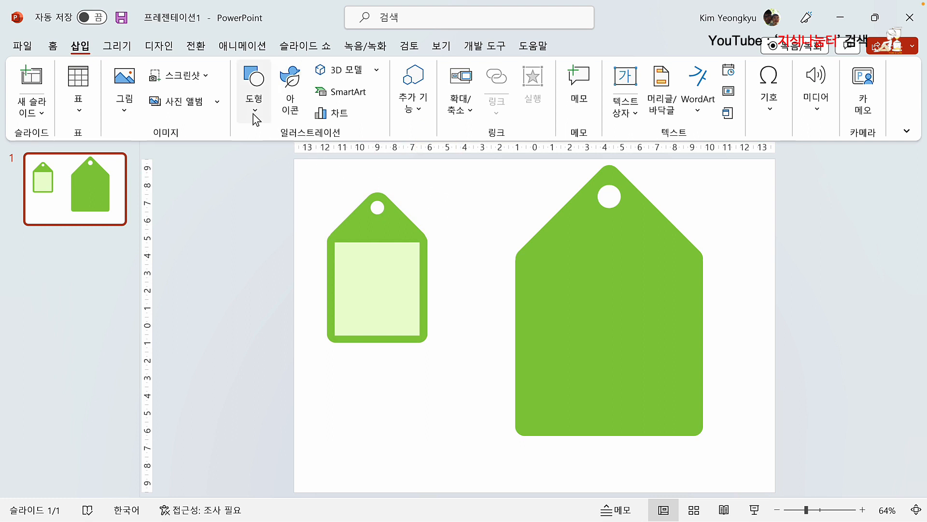
Step: Draw a 9.46 × 9.32 cm rectangle inside the large green tag's body
click(255, 96)
click(244, 256)
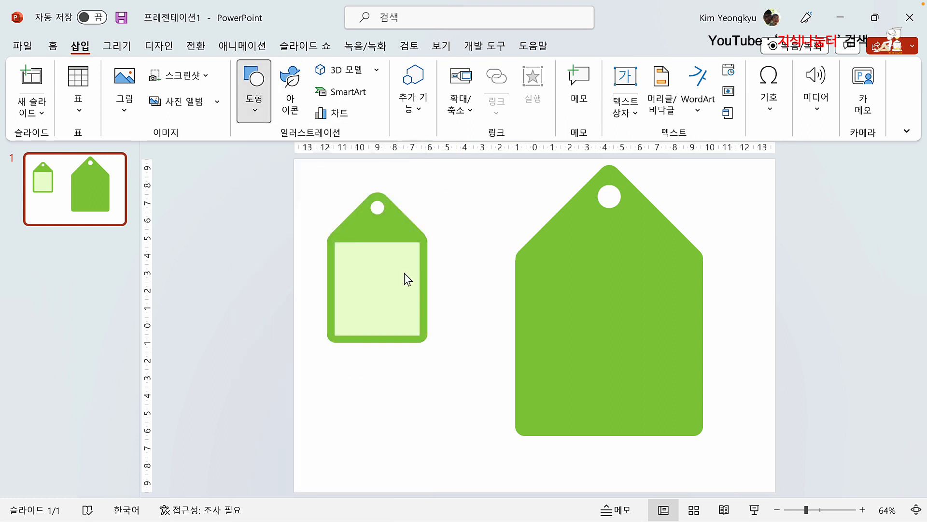
drag(528, 258, 690, 424)
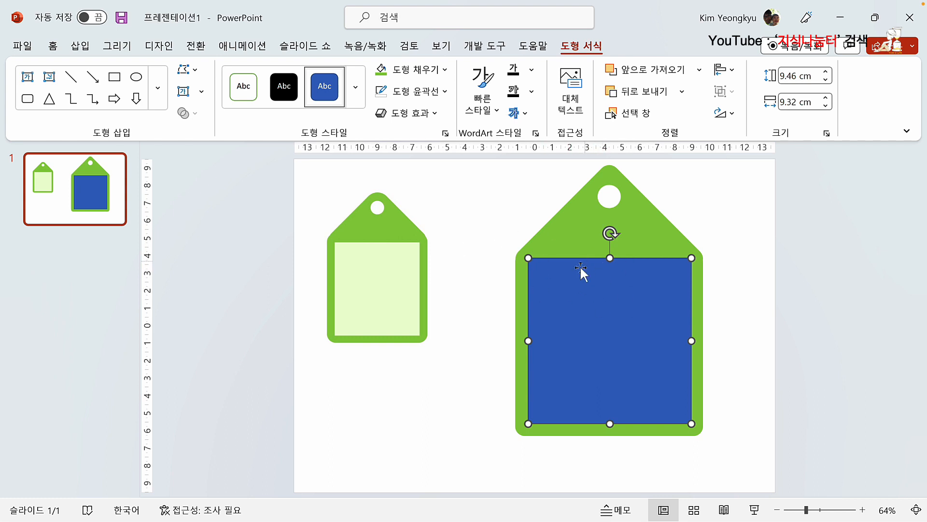
Step: Align the rectangle to the horizontal centre of the green tag
click(656, 222)
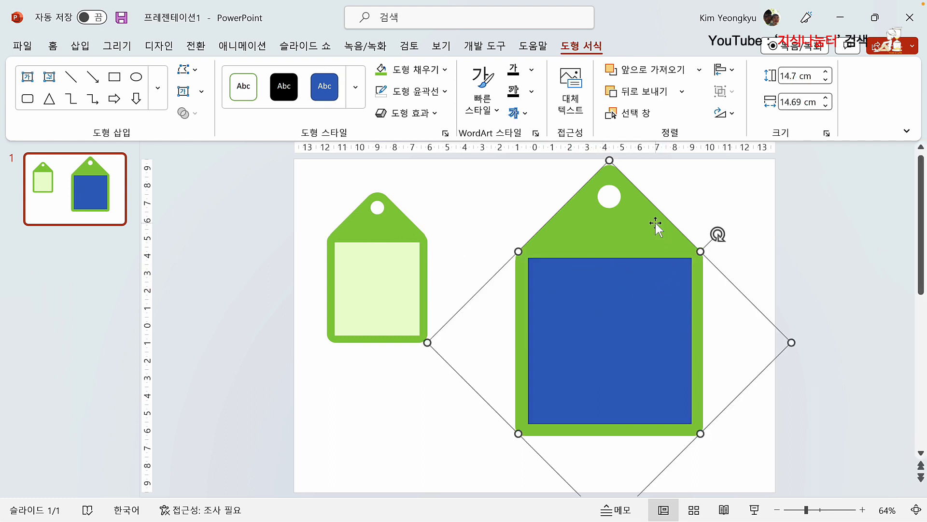
shift+click(616, 320)
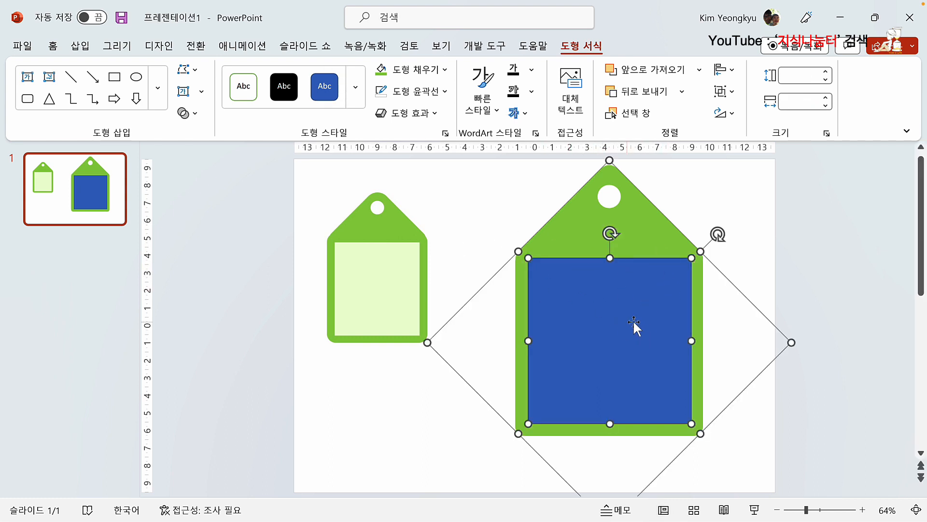
click(725, 69)
click(744, 114)
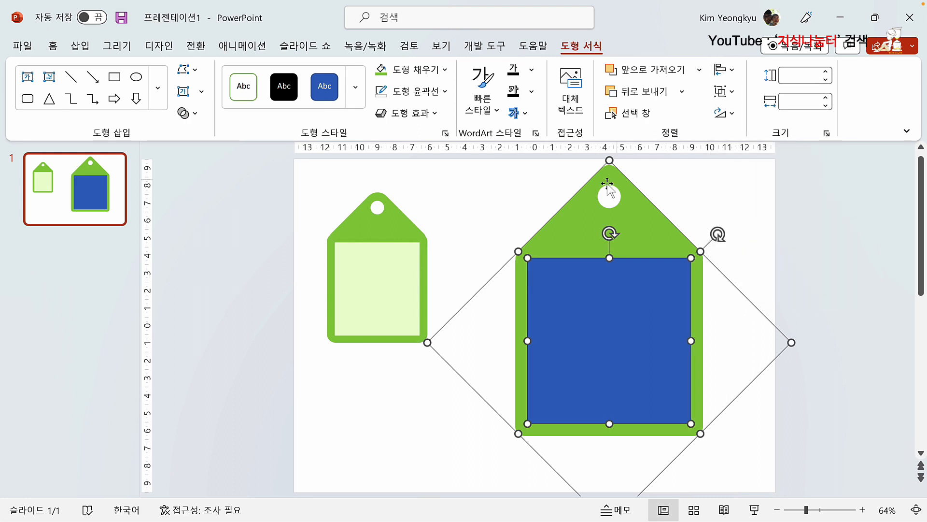
key(Escape)
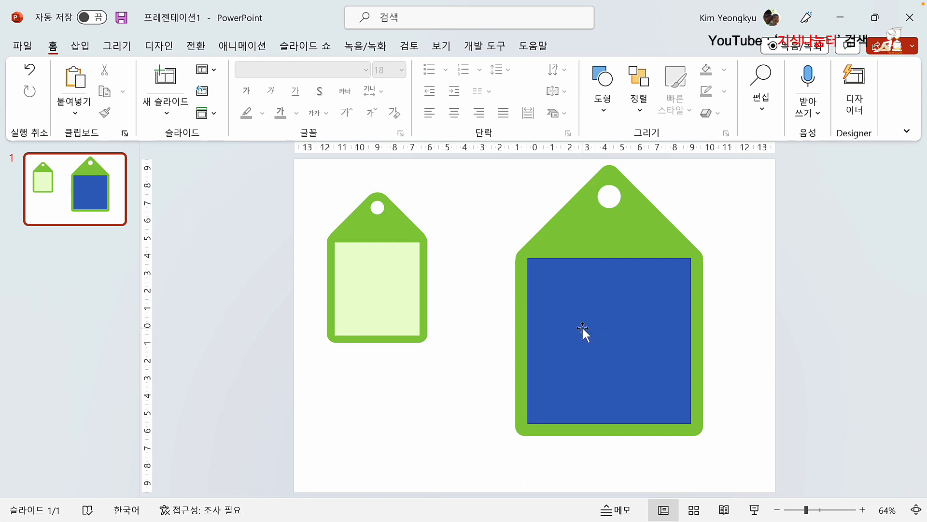
Step: Fill the large tag's inner rectangle green and remove its dark outline
click(592, 291)
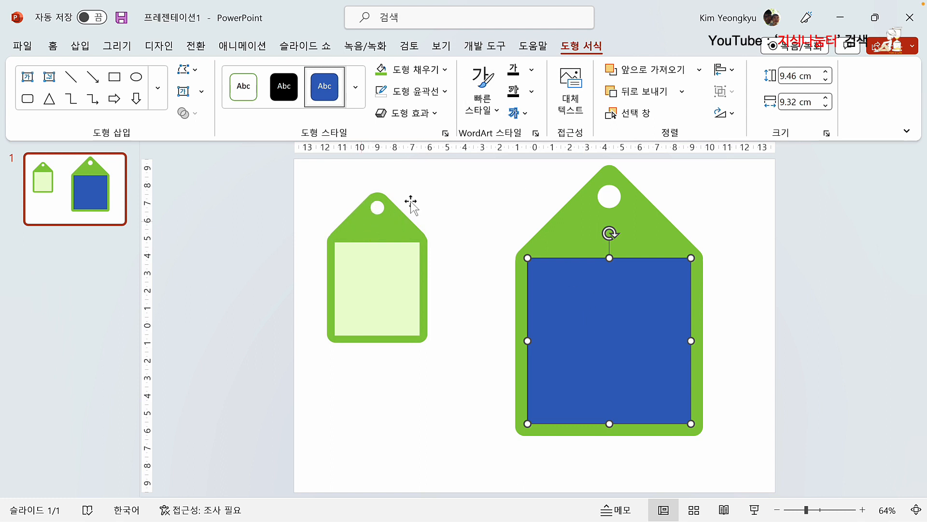
click(445, 69)
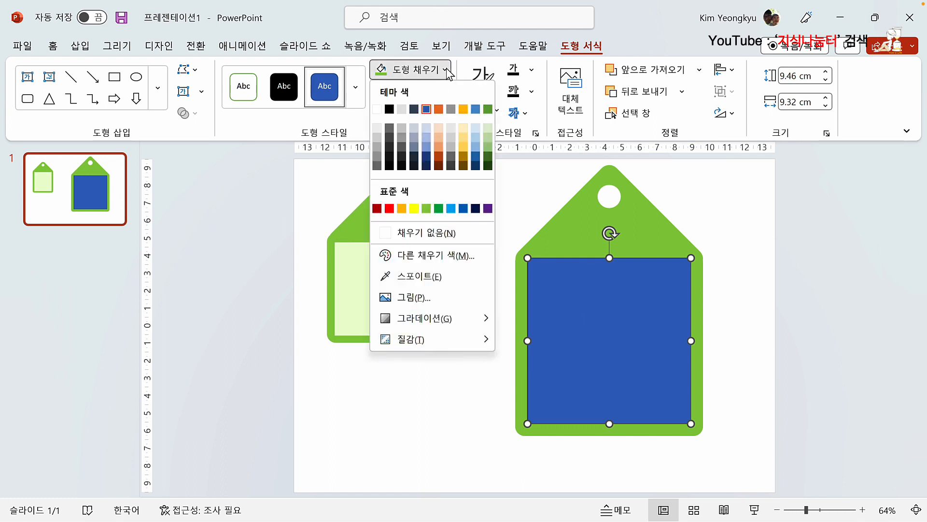
click(427, 208)
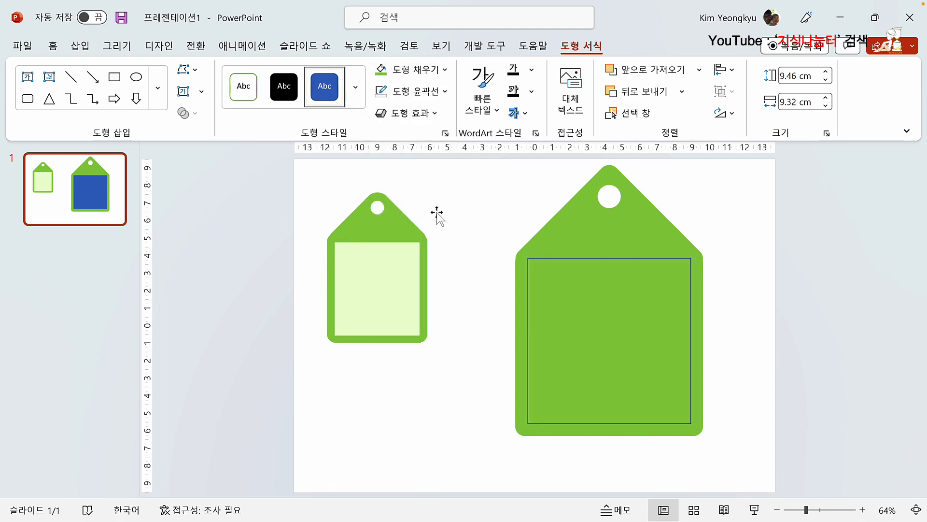
click(449, 97)
click(422, 252)
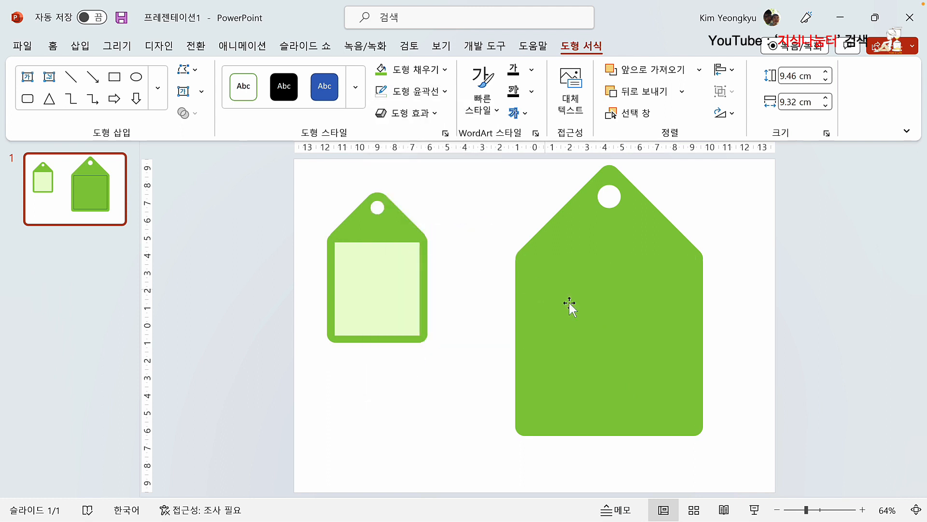
Step: Lighten the inner panel's fill to a pale green with a custom colour
click(570, 304)
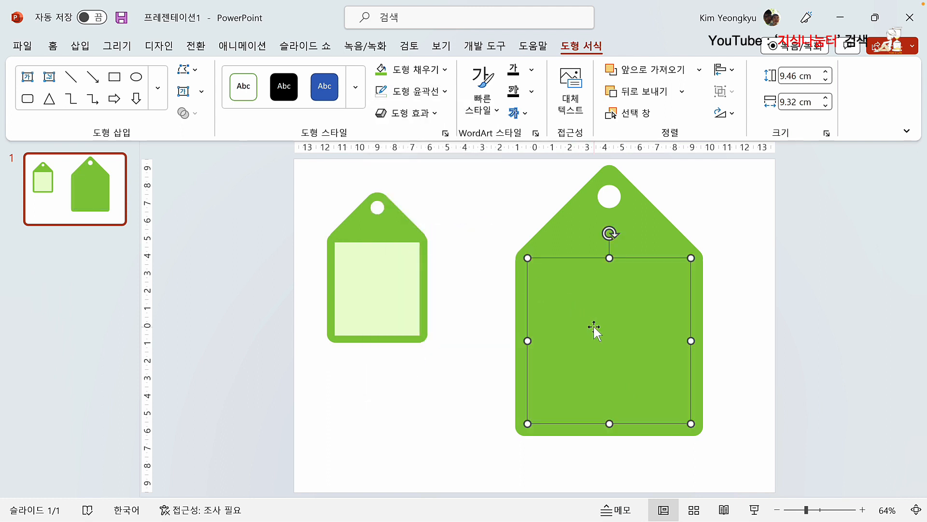
click(446, 72)
click(443, 259)
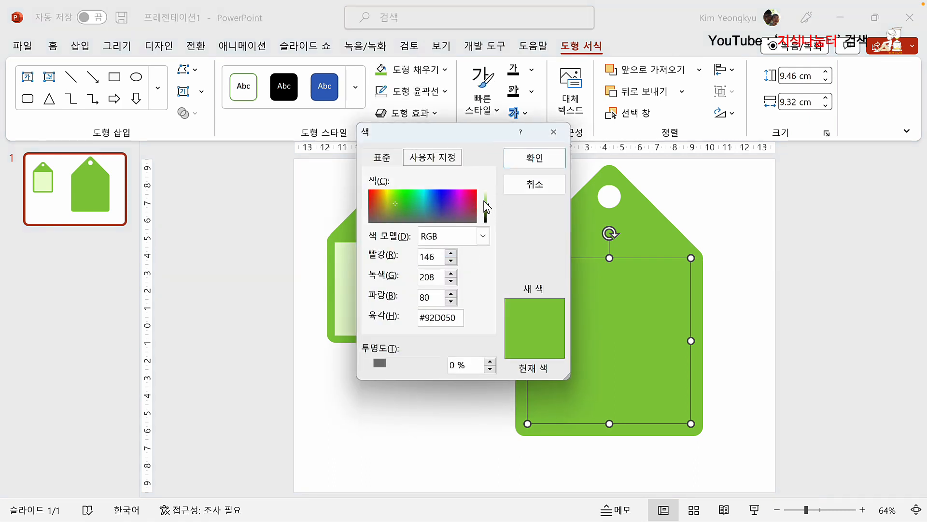
drag(489, 209, 491, 198)
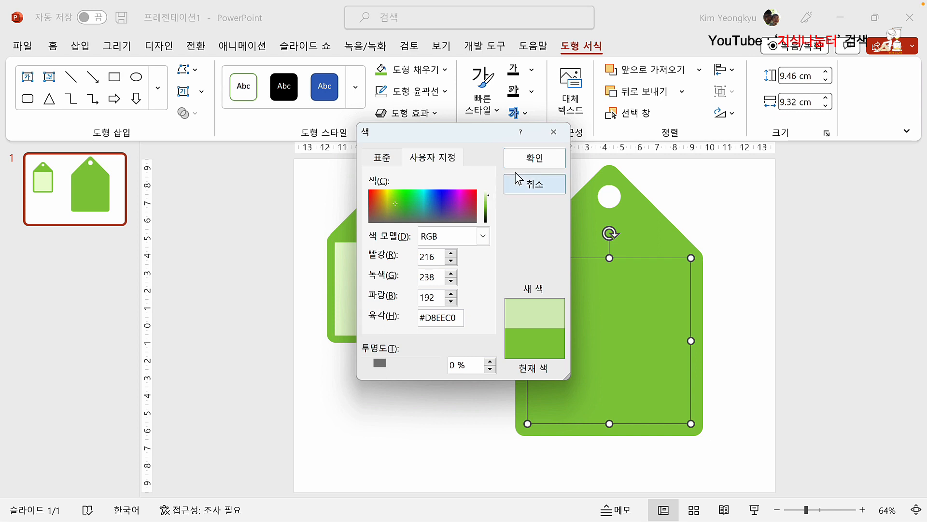
click(532, 157)
click(492, 321)
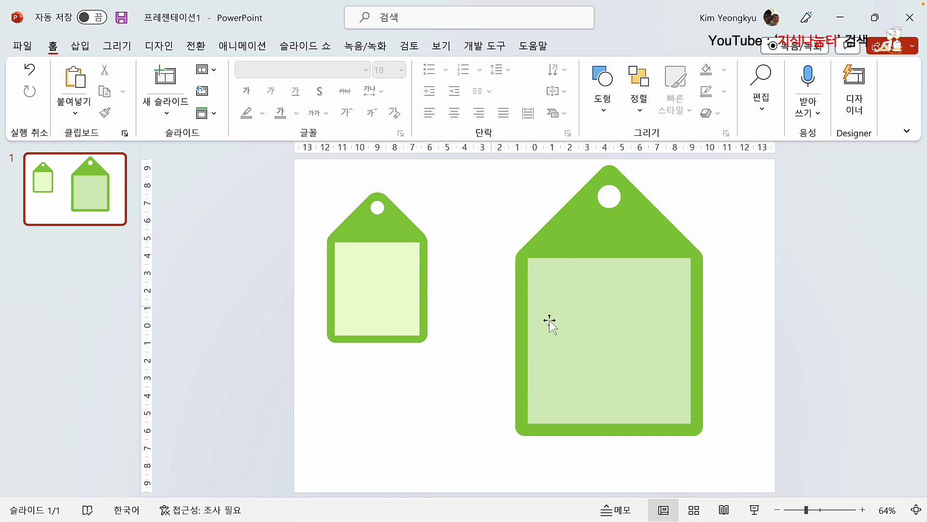
Step: Lighten the inner panel further to the very pale cream-green #EEF8E4
click(628, 341)
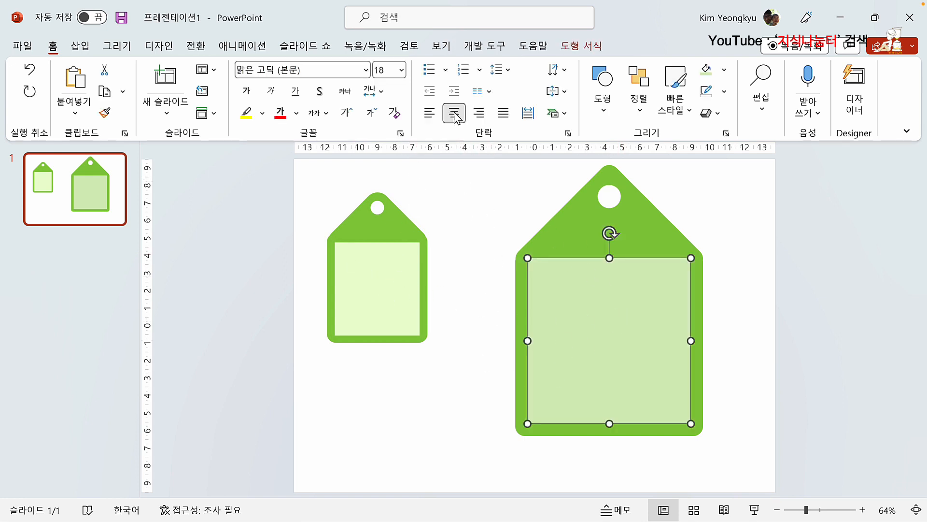
click(583, 45)
click(445, 70)
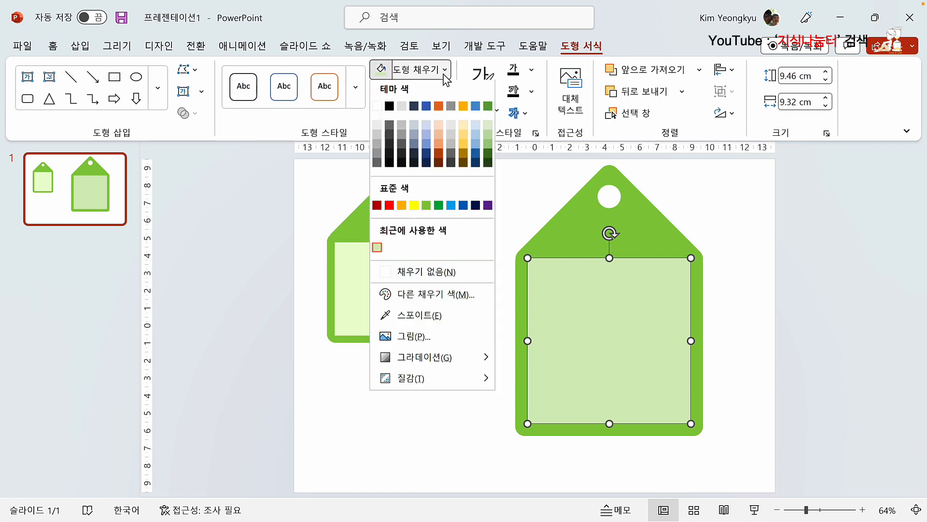
click(445, 298)
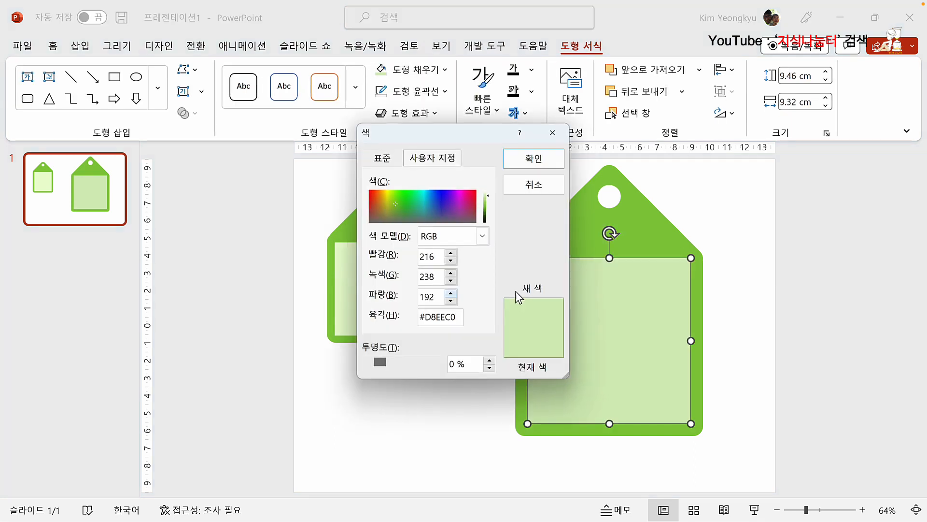
drag(490, 198, 488, 192)
click(531, 162)
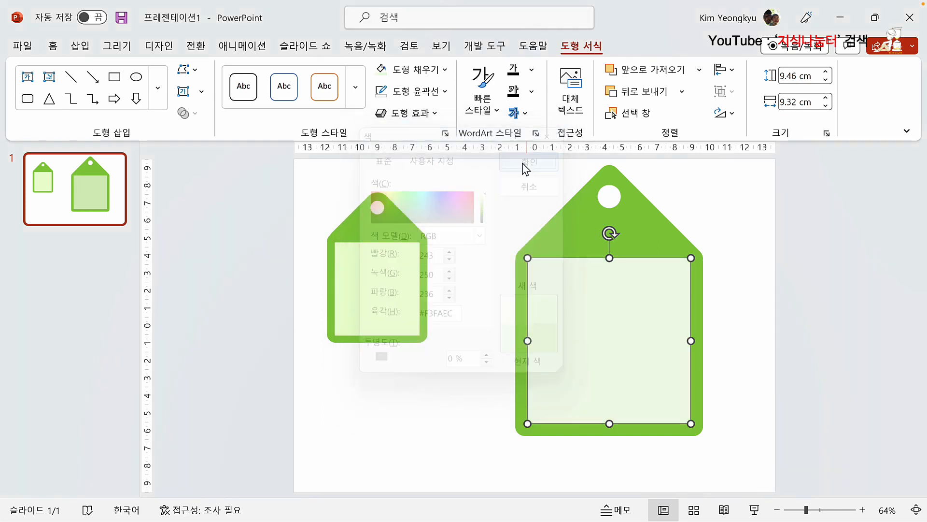
click(481, 221)
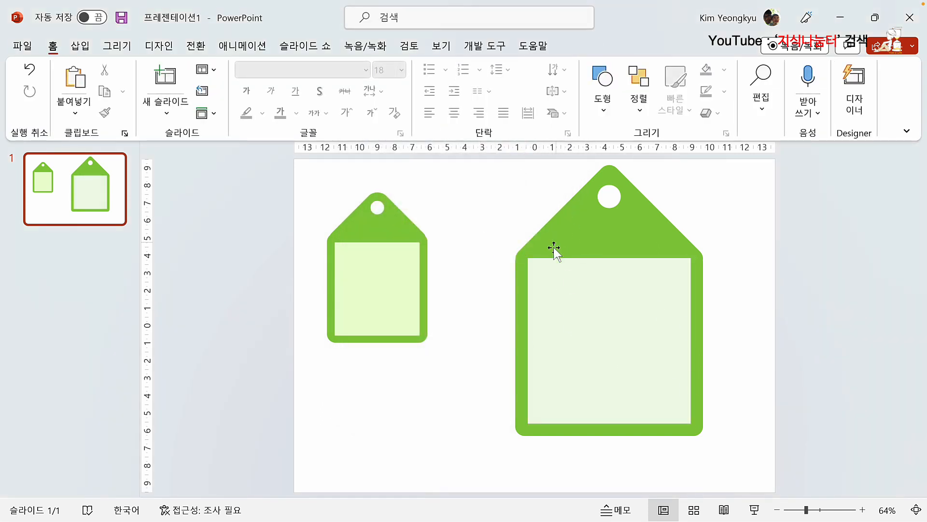
click(428, 194)
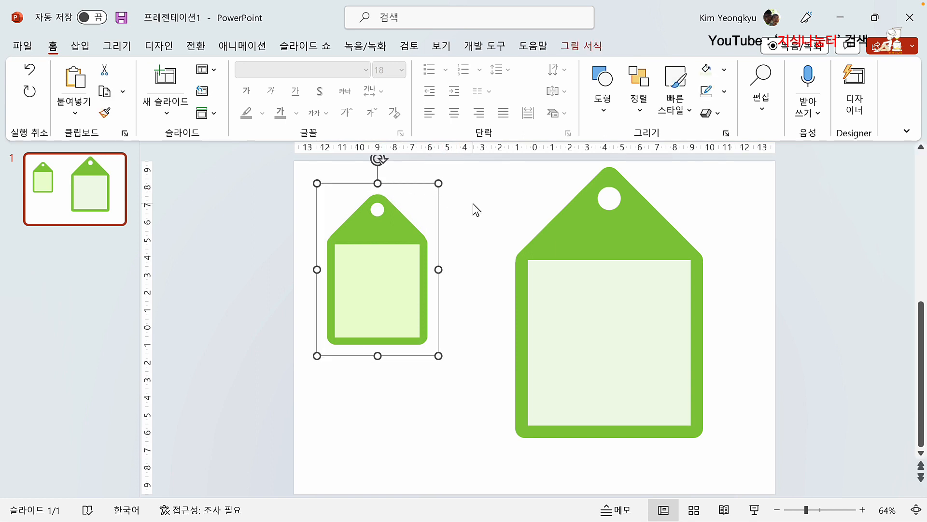
Step: Delete the small tag picture and group the large tag's shapes into one object
key(Delete)
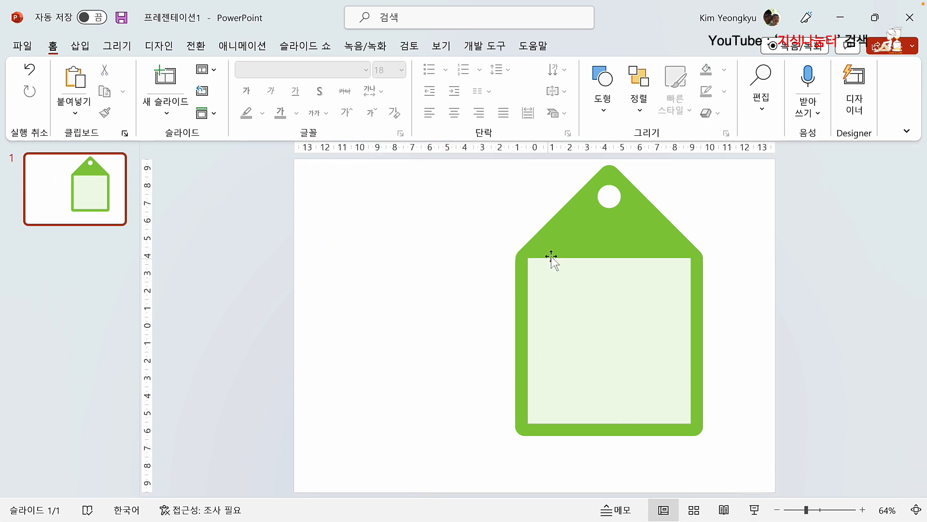
click(566, 288)
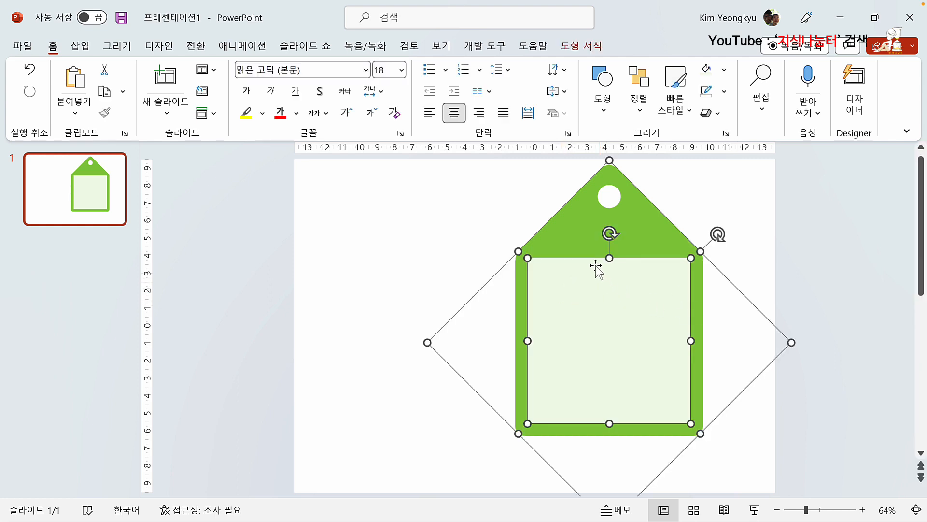
right_click(584, 225)
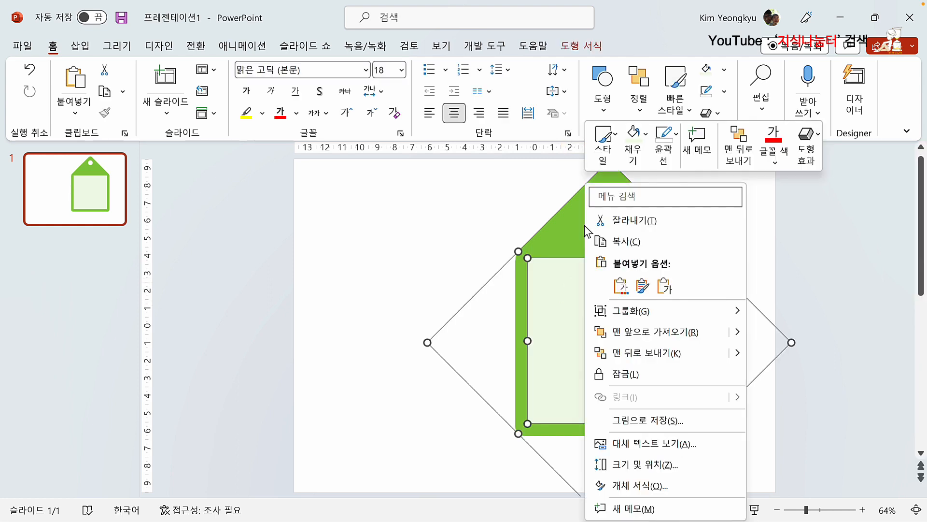
mouse_move(633, 311)
click(759, 317)
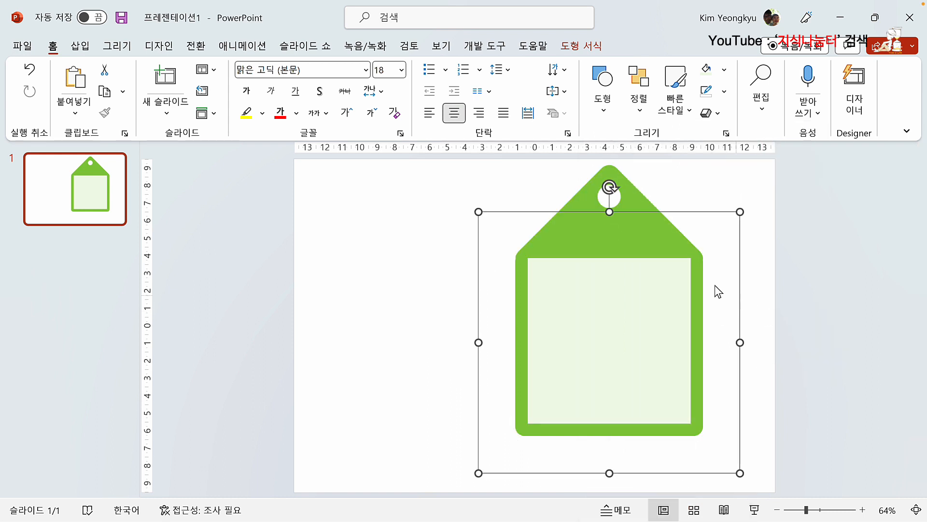
Step: Shrink the grouped tag and move it toward the upper left
drag(738, 211, 640, 309)
drag(571, 360, 408, 313)
drag(480, 259, 490, 248)
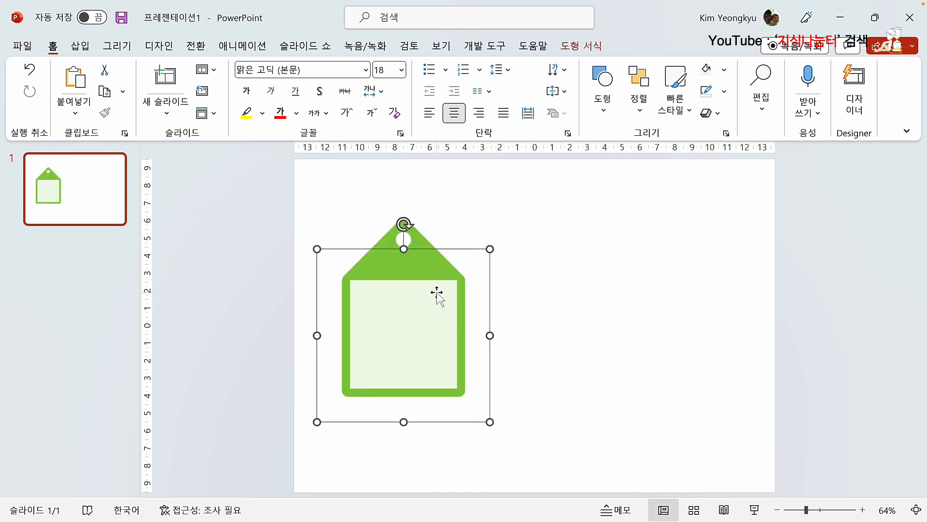
Step: Duplicate the tag twice into a row of three and shift the row down
drag(440, 292, 549, 316)
key(ctrl+d)
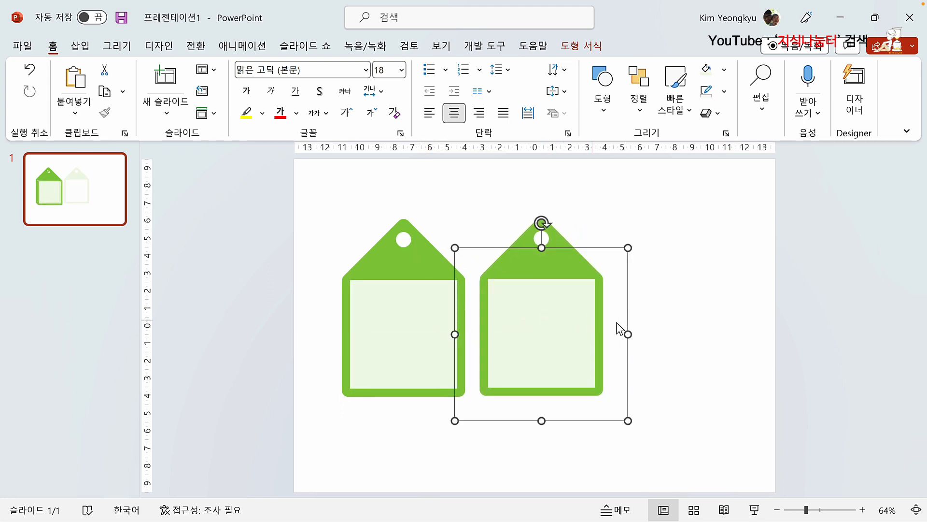
click(439, 195)
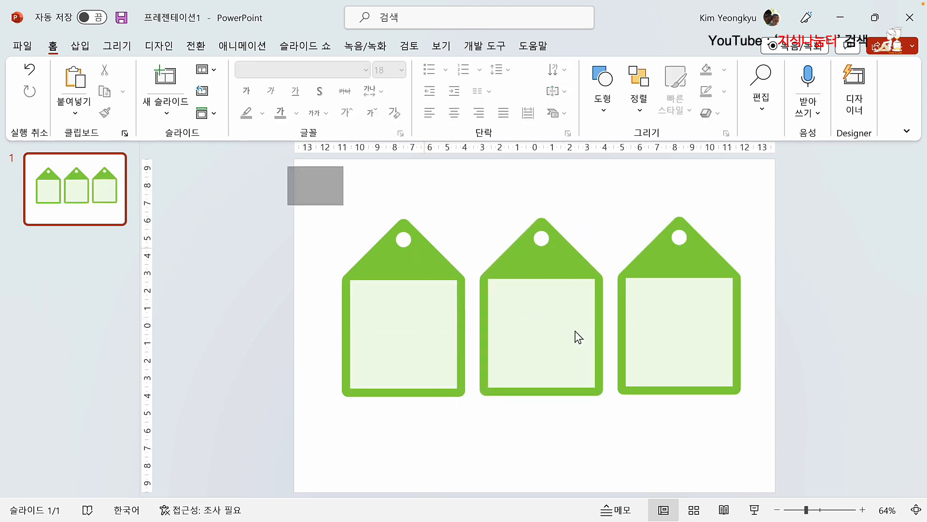
drag(287, 167, 915, 494)
drag(560, 266, 552, 284)
click(499, 205)
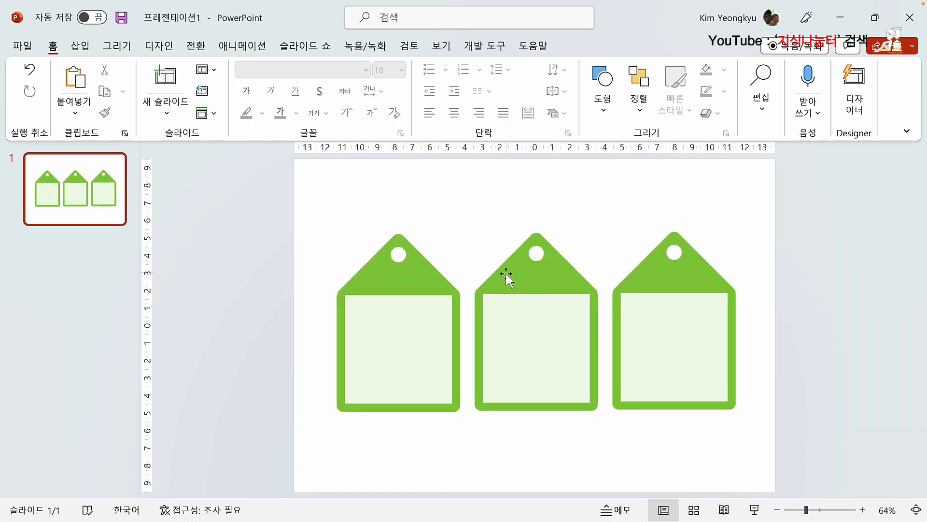
Step: Colour the middle tag's outer body blue
click(508, 276)
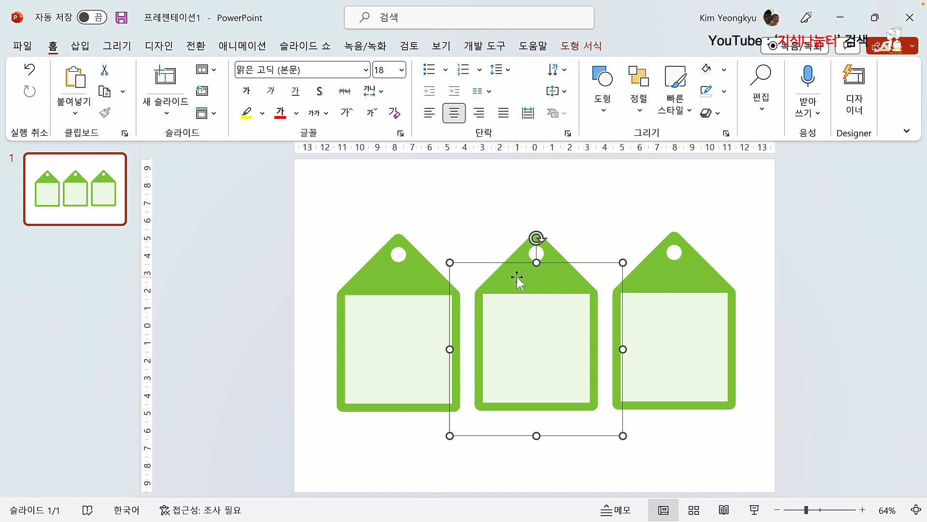
click(517, 276)
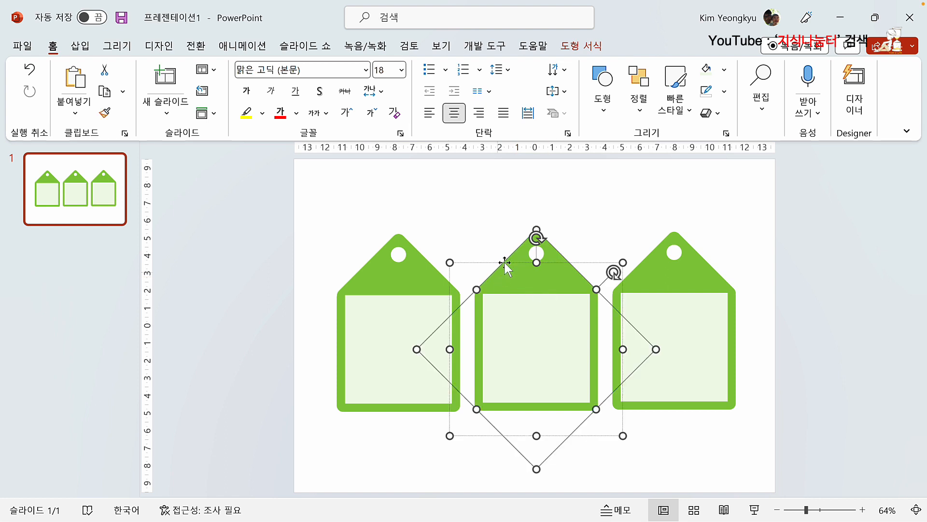
click(590, 46)
click(446, 71)
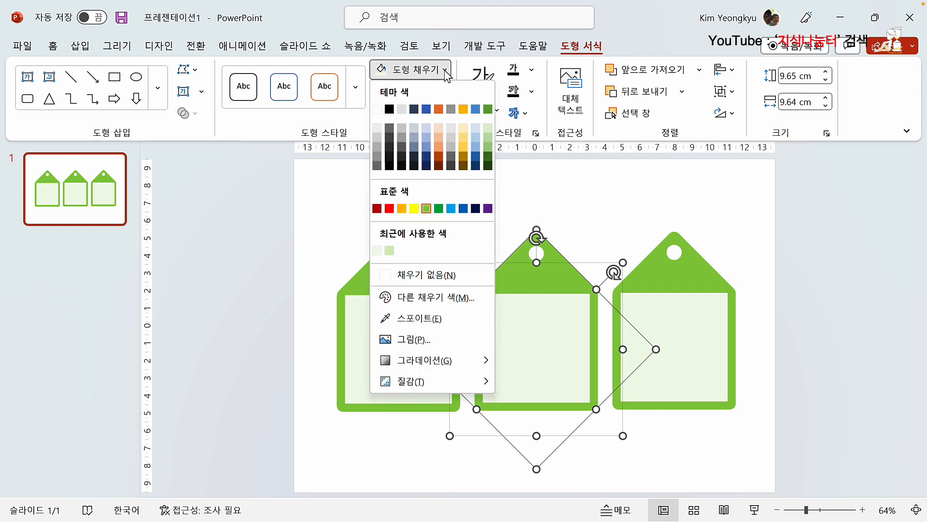
click(452, 208)
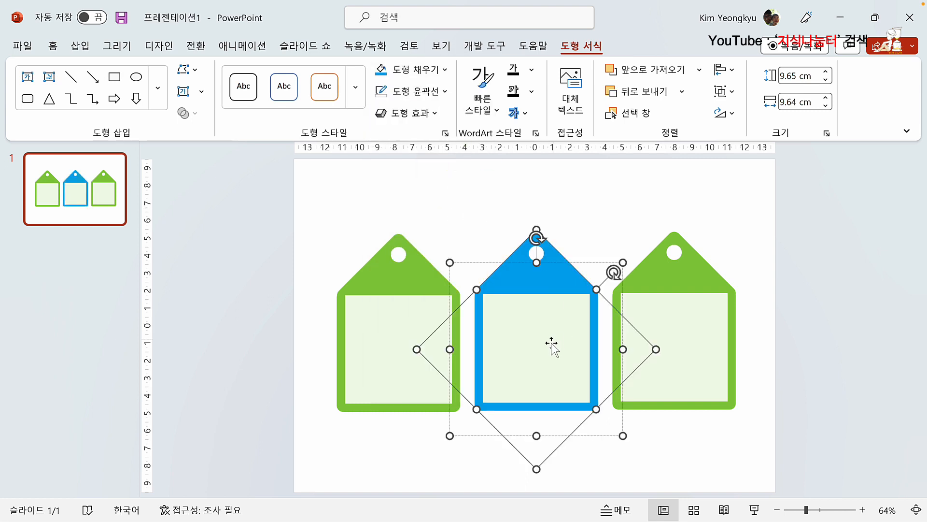
Step: Fill the middle tag's inner square with pale light blue #C1EFFF
click(531, 343)
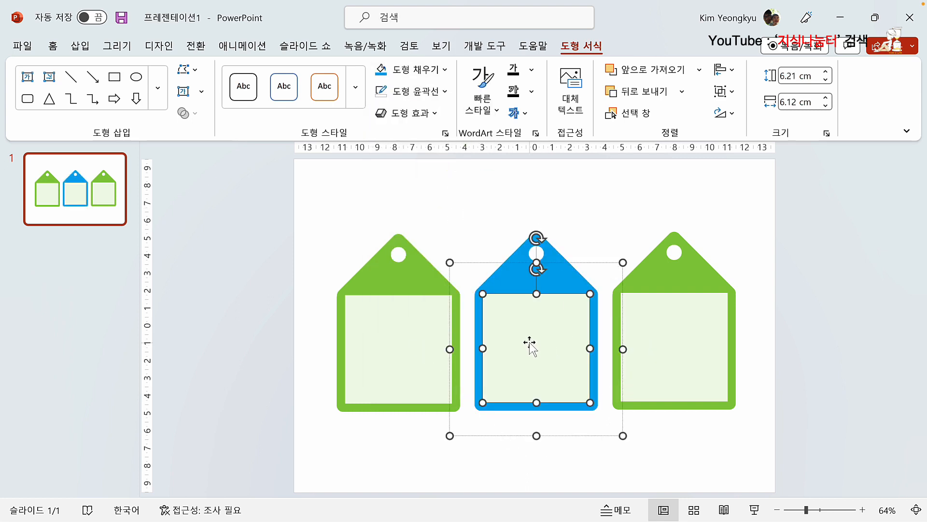
click(445, 71)
click(452, 208)
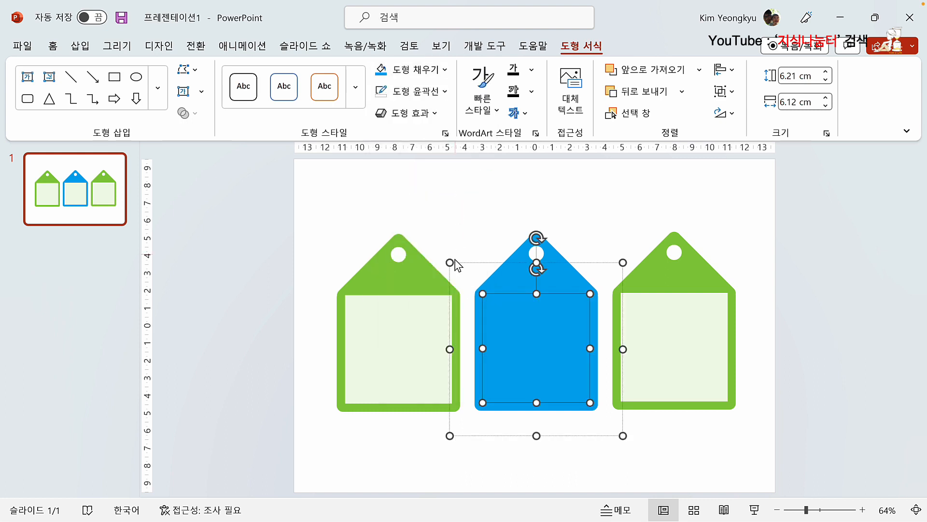
click(446, 71)
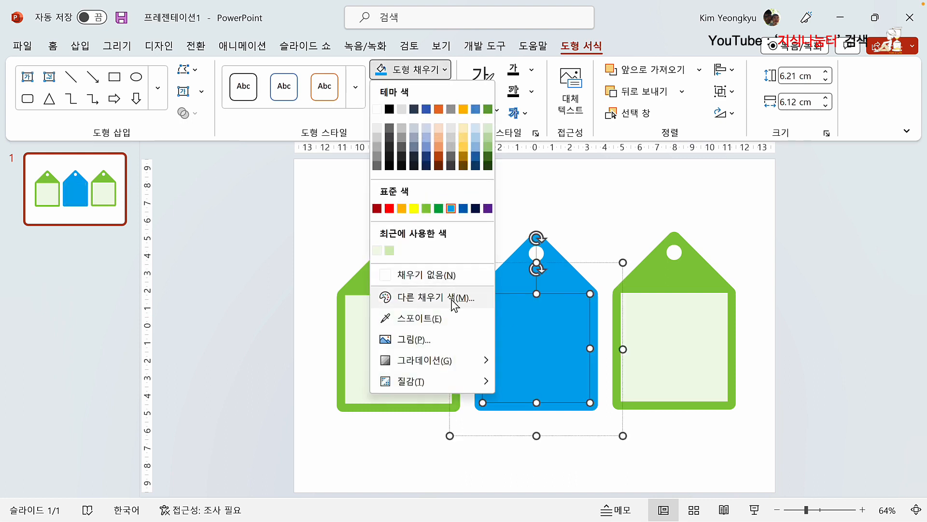
click(420, 297)
click(487, 201)
drag(487, 198, 487, 194)
click(532, 159)
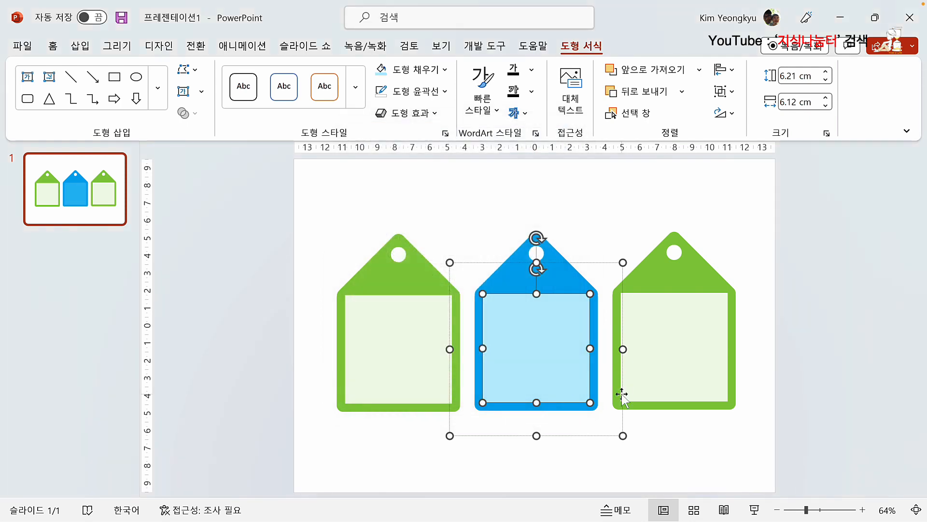
click(682, 300)
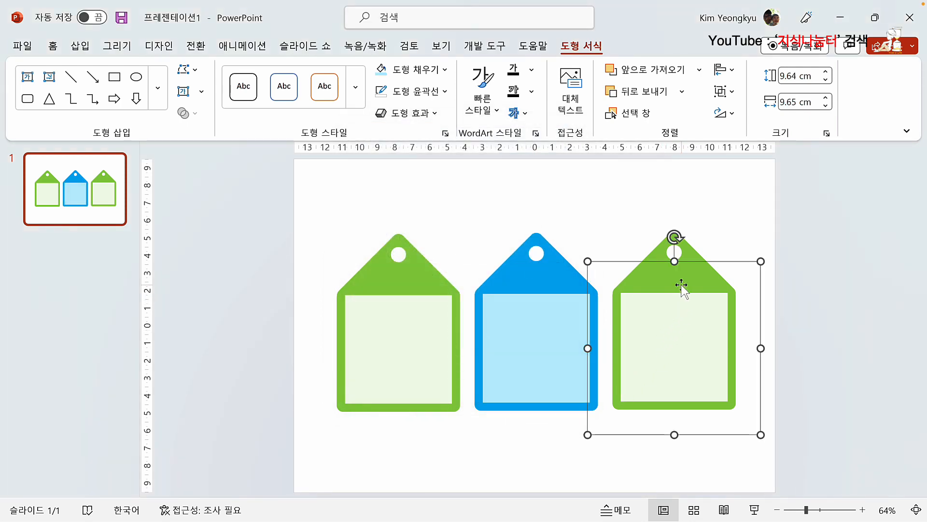
Step: Make the right tag's outer shape purple
click(661, 278)
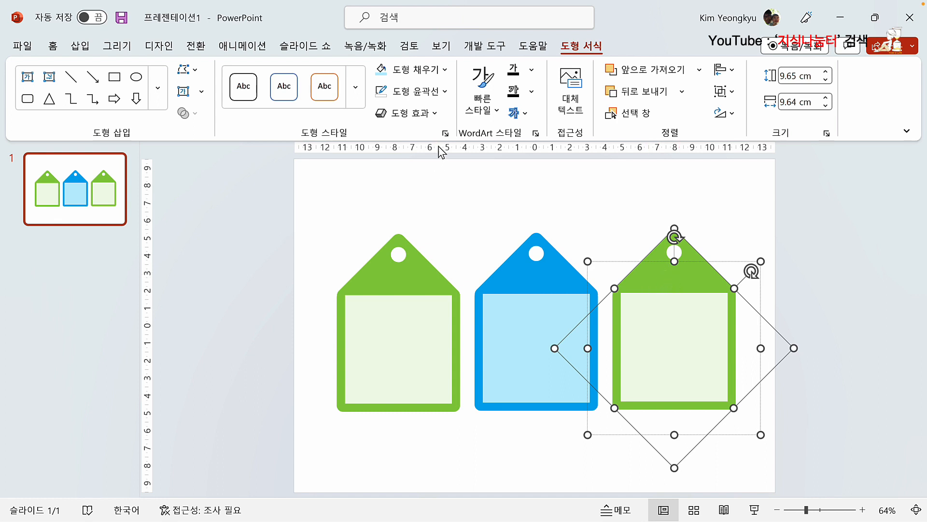
click(445, 70)
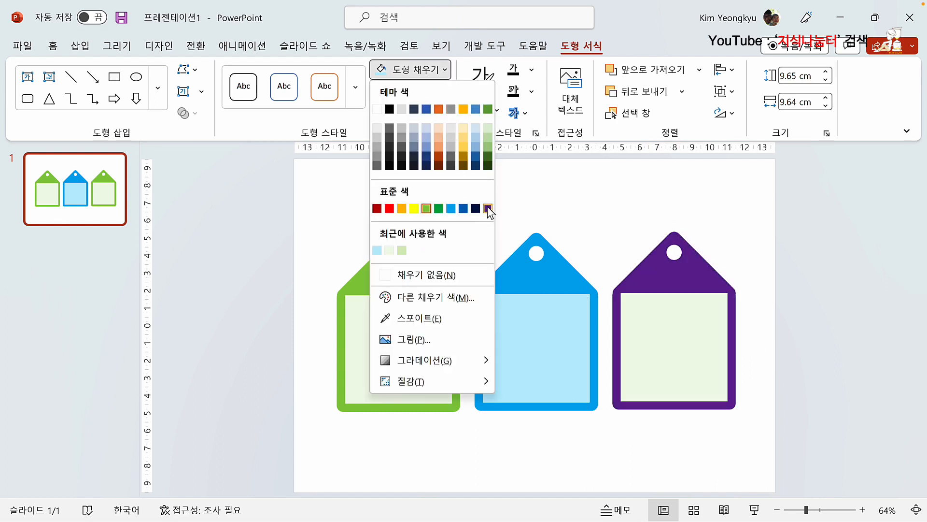
click(488, 208)
Step: Fill the right tag's inner panel with pale lavender #EDE2F6
click(665, 331)
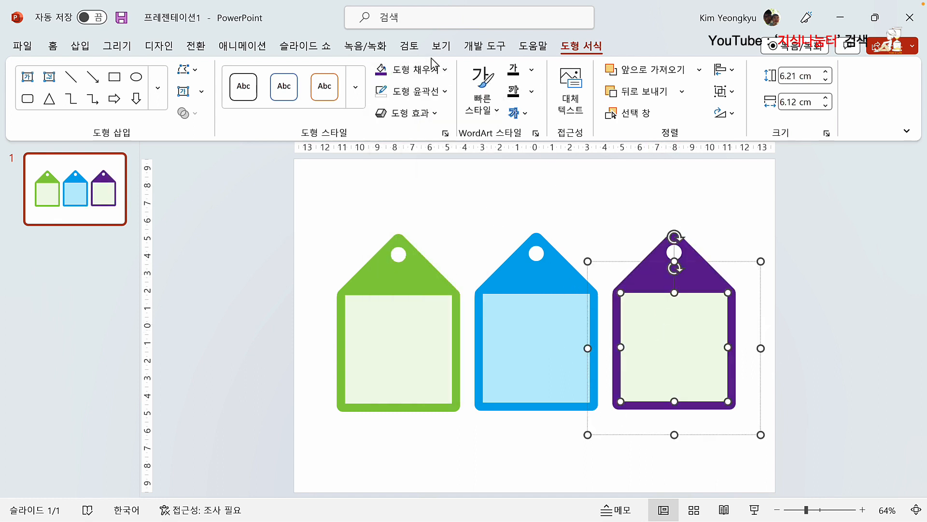
click(445, 70)
click(488, 209)
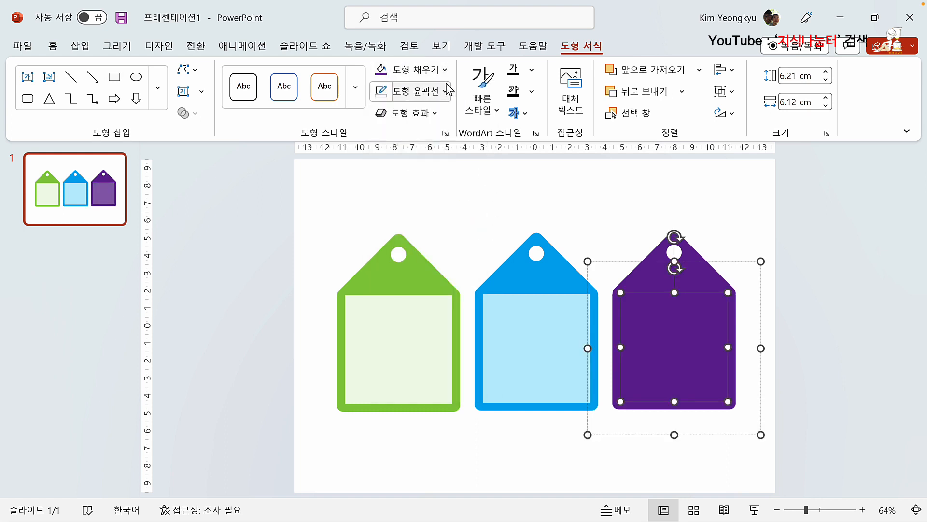
click(445, 69)
click(447, 296)
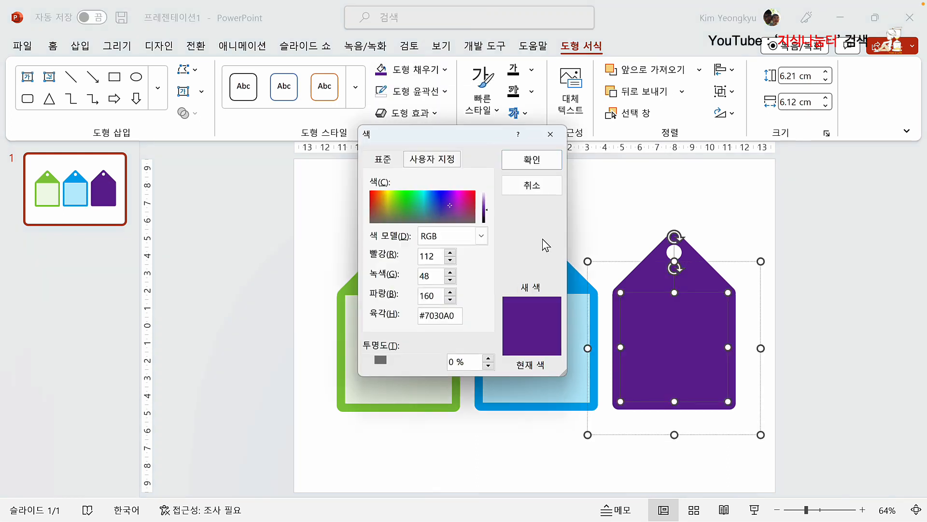
drag(489, 200, 488, 192)
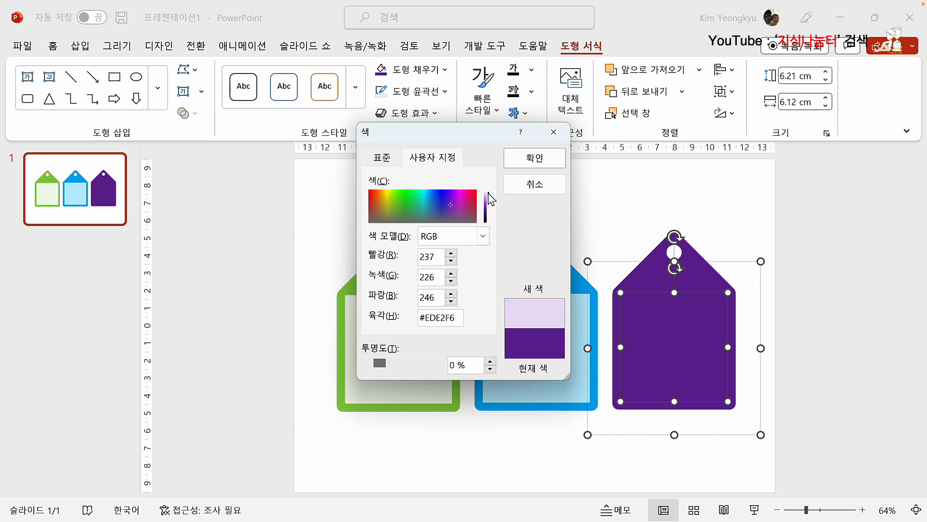
click(534, 158)
click(532, 178)
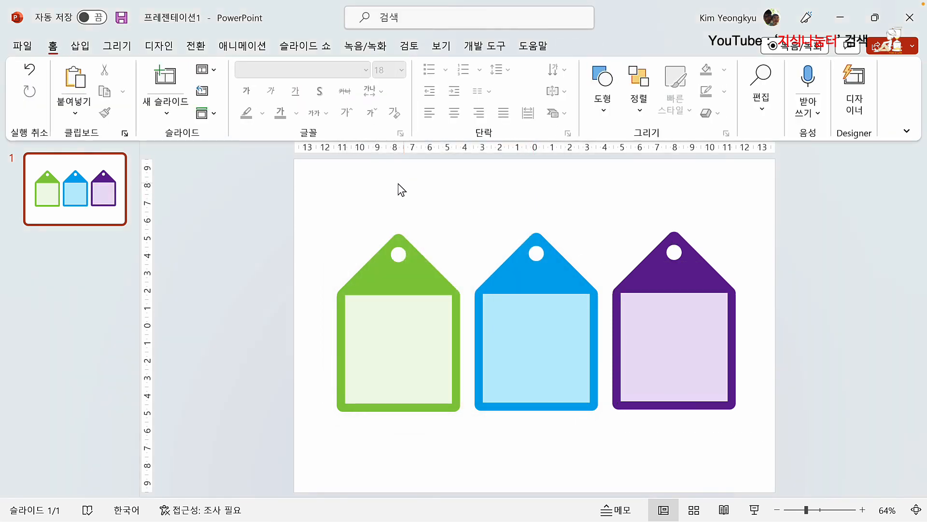
Step: Nudge the three tags slightly down and right, then duplicate slide 1 as slide 2
drag(308, 190, 800, 454)
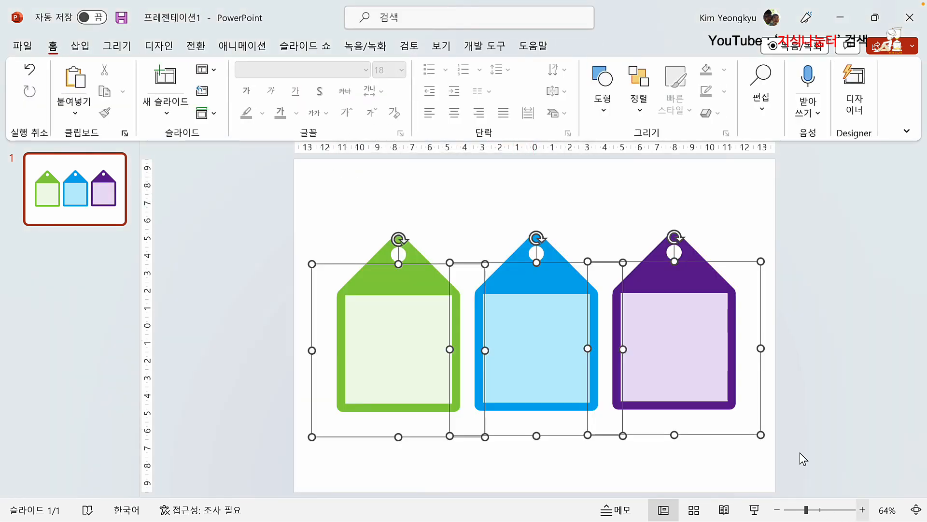
drag(643, 338, 646, 343)
click(468, 230)
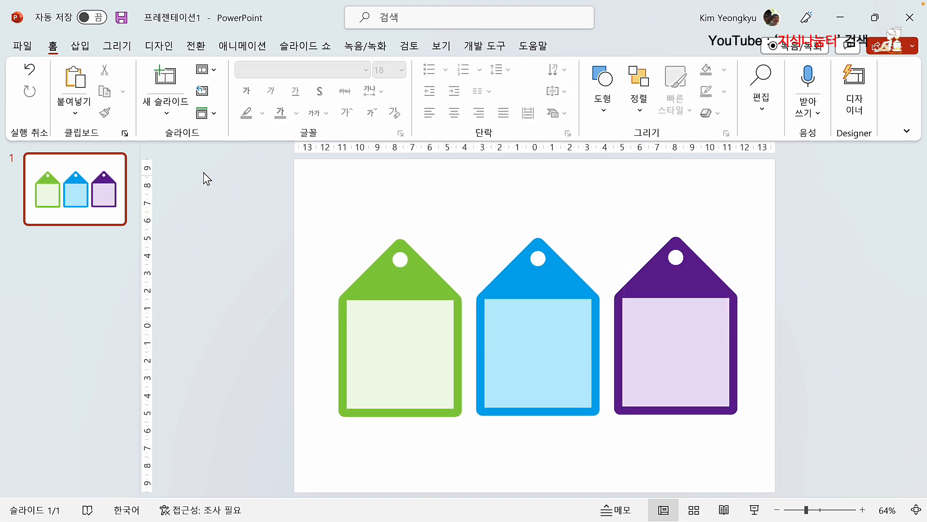
click(78, 203)
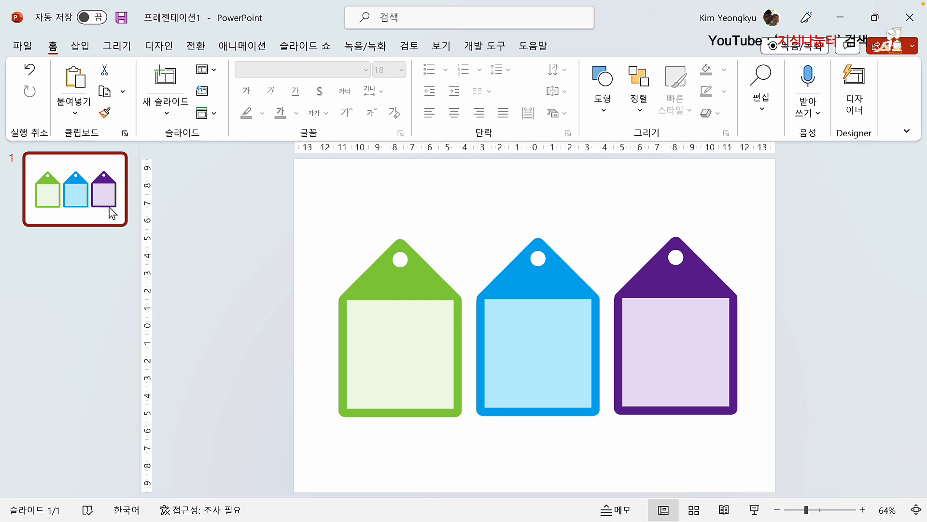
key(ctrl+d)
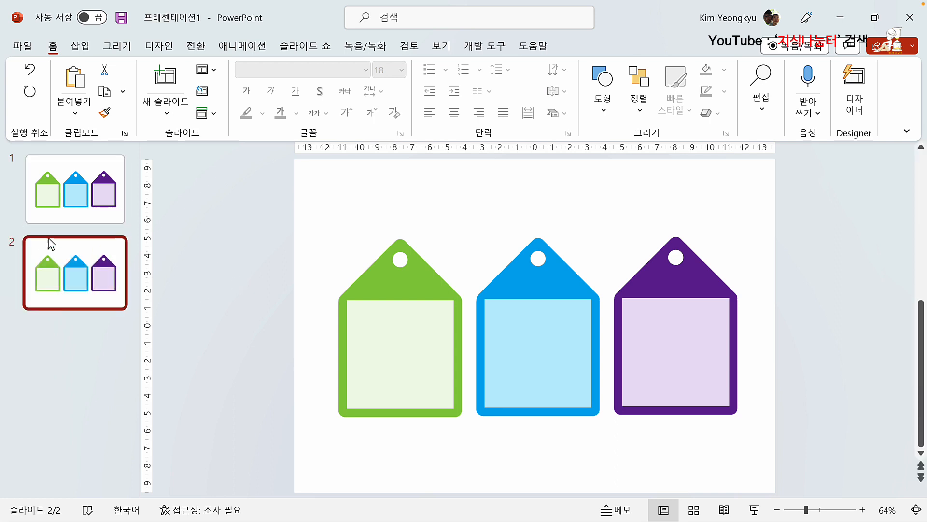
Step: Delete the blue and purple tags from slide 2
click(396, 290)
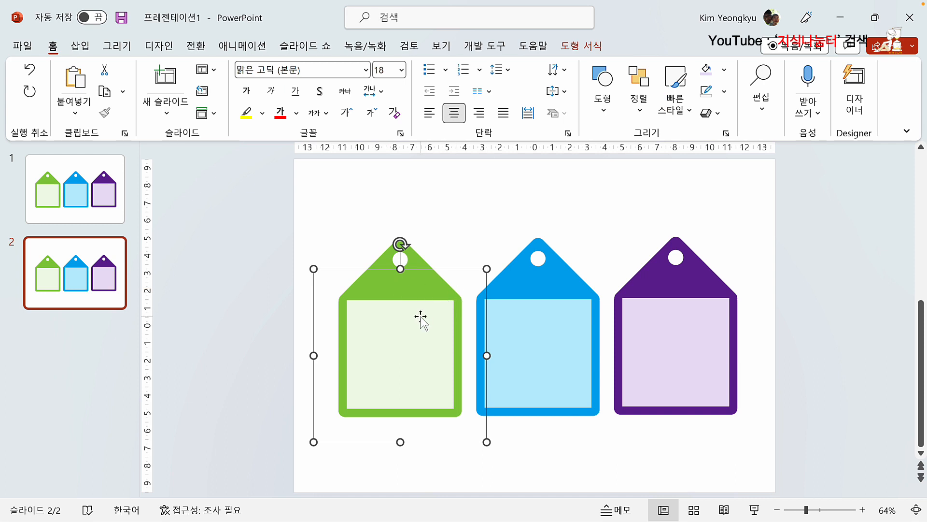
drag(433, 167, 802, 457)
key(Delete)
Step: Ungroup the green tag and delete its light inner square
click(358, 321)
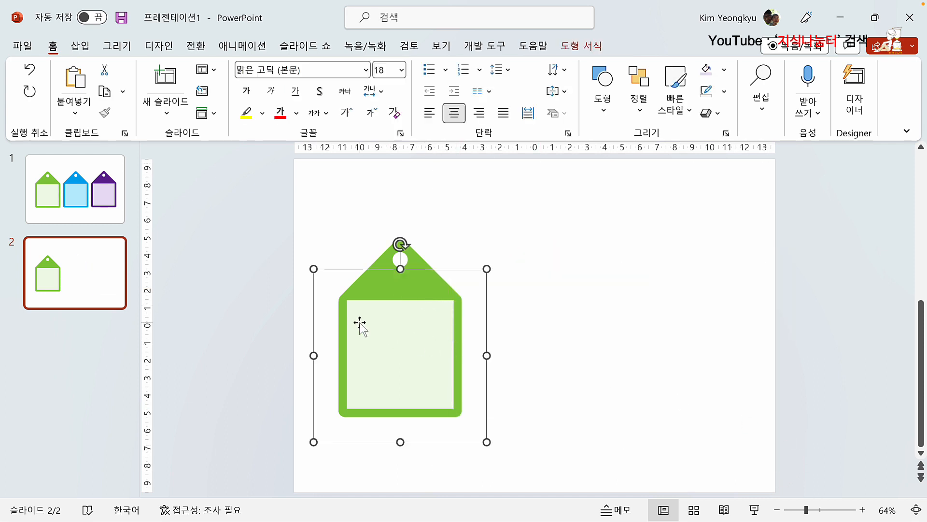
right_click(376, 305)
mouse_move(428, 310)
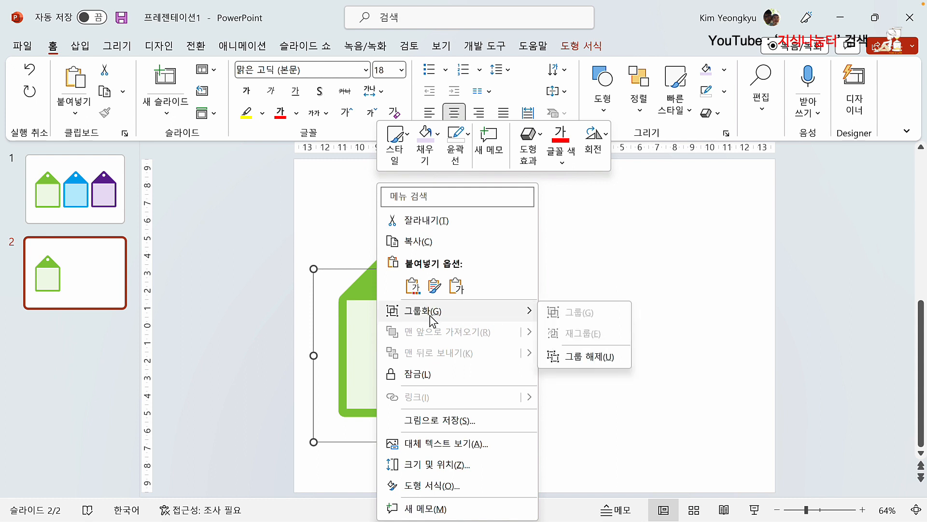
click(614, 358)
click(585, 399)
click(415, 358)
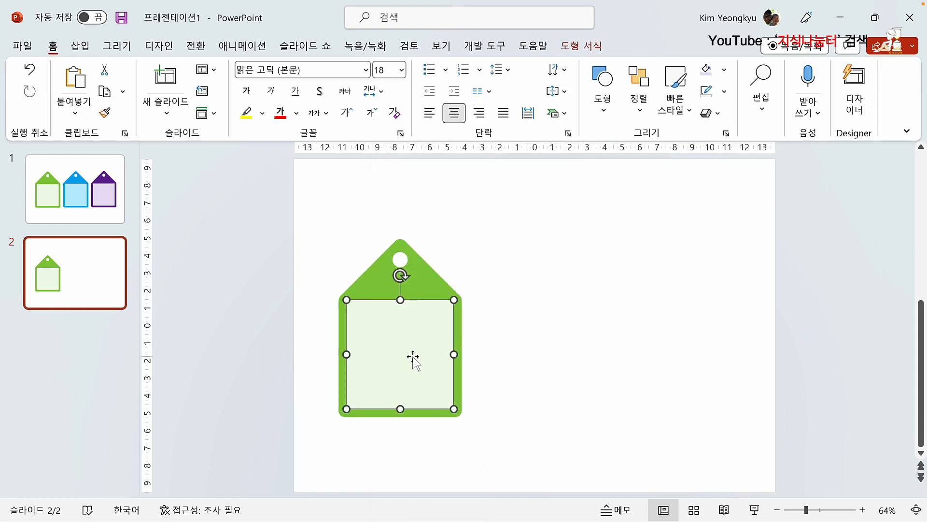
key(Delete)
Step: Place a copy of the solid green tag to its right
click(415, 356)
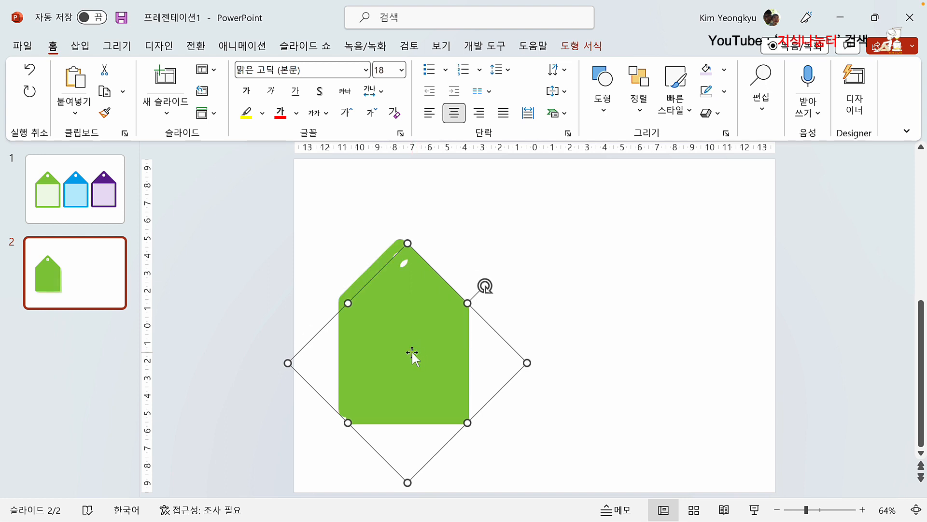
drag(412, 356, 548, 347)
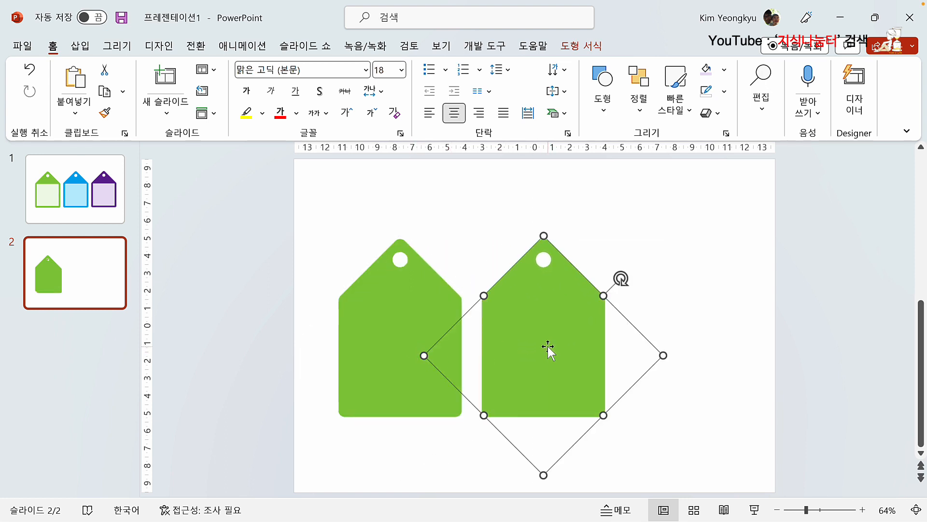
click(80, 47)
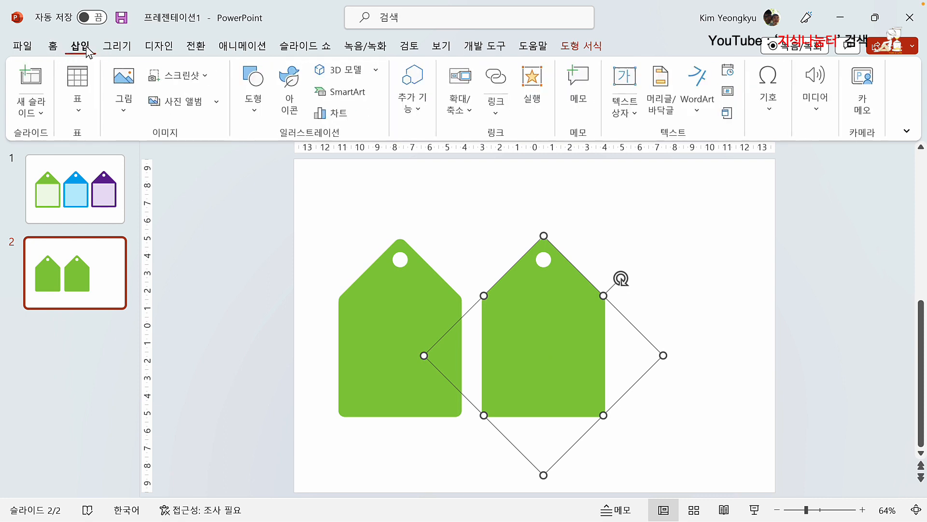
Step: Draw a blue rectangle over the left tag's body and copy it over the right tag's body
click(254, 109)
click(254, 259)
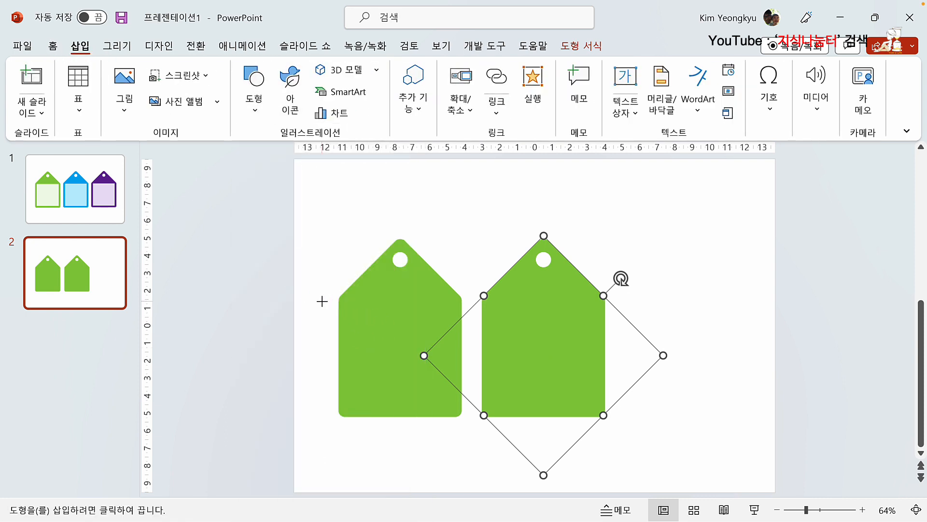
drag(325, 302, 473, 429)
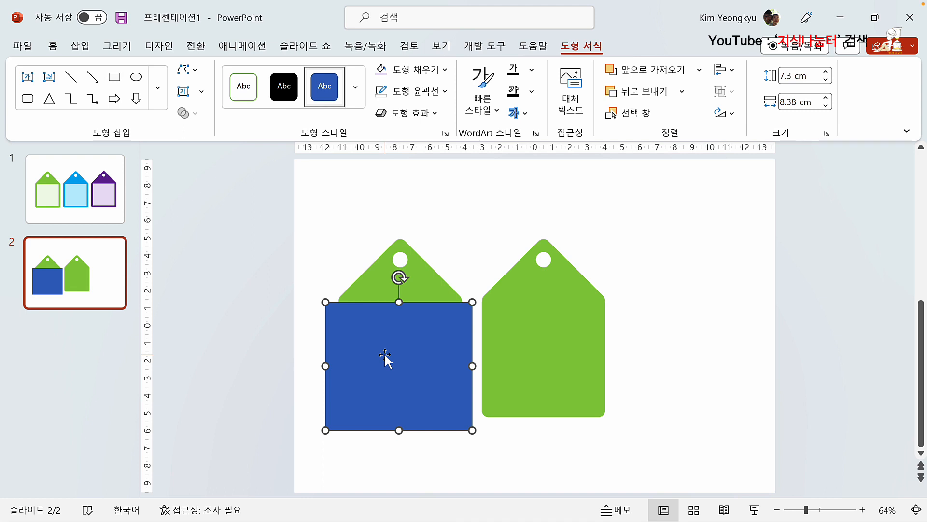
drag(385, 356, 524, 344)
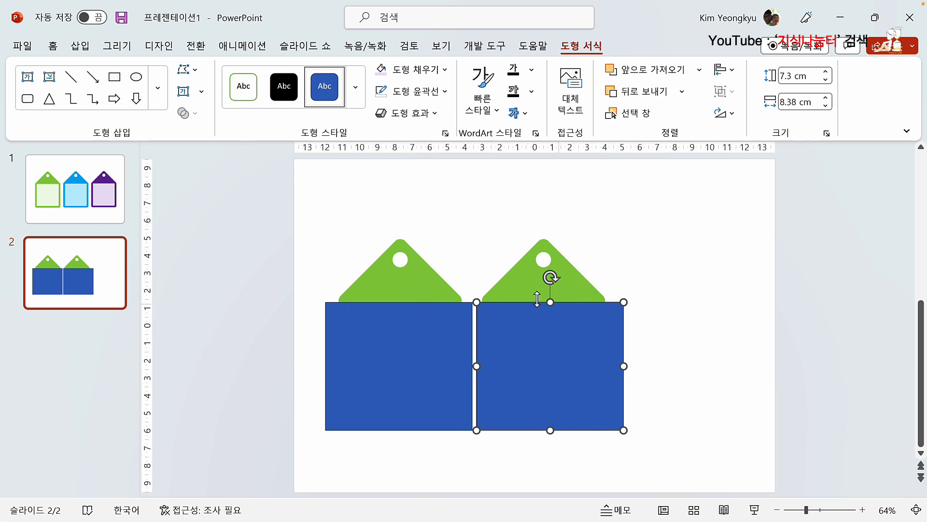
click(297, 343)
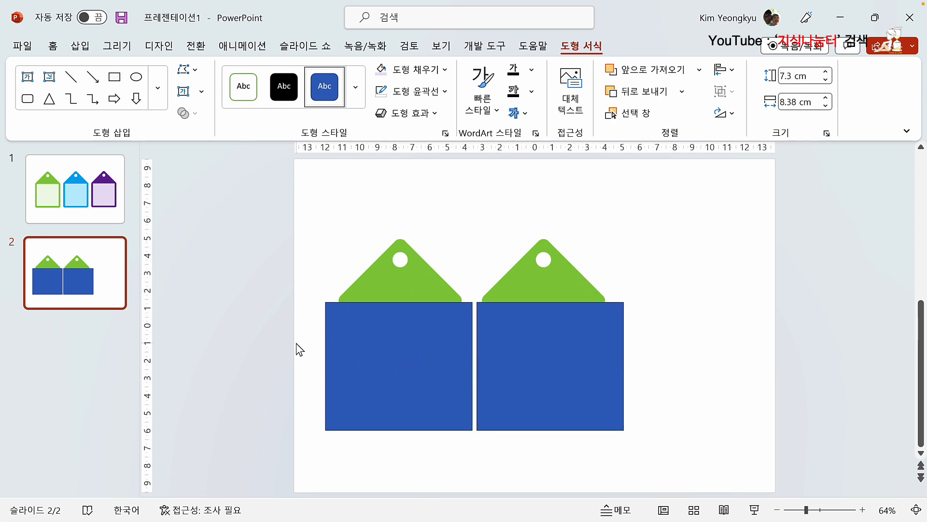
Step: Subtract the blue rectangle from the left green tag, leaving its triangular top
click(381, 268)
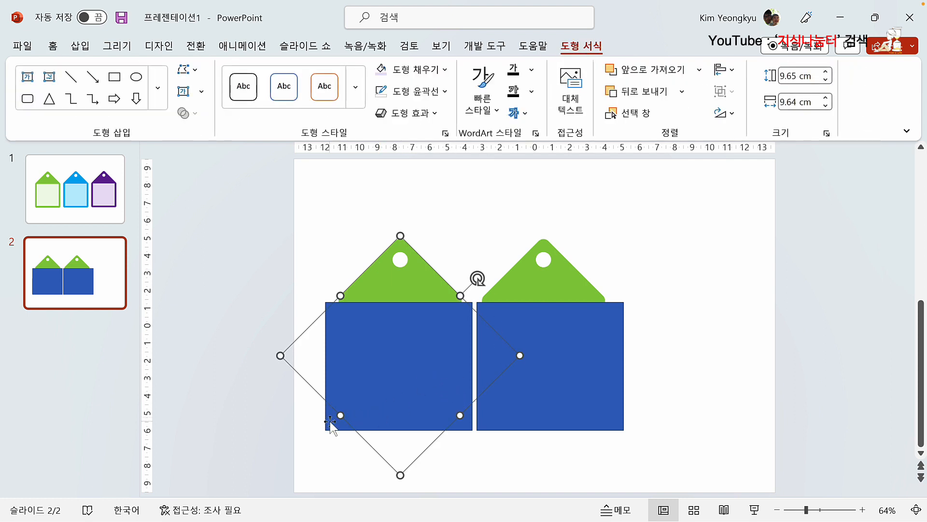
shift+click(411, 375)
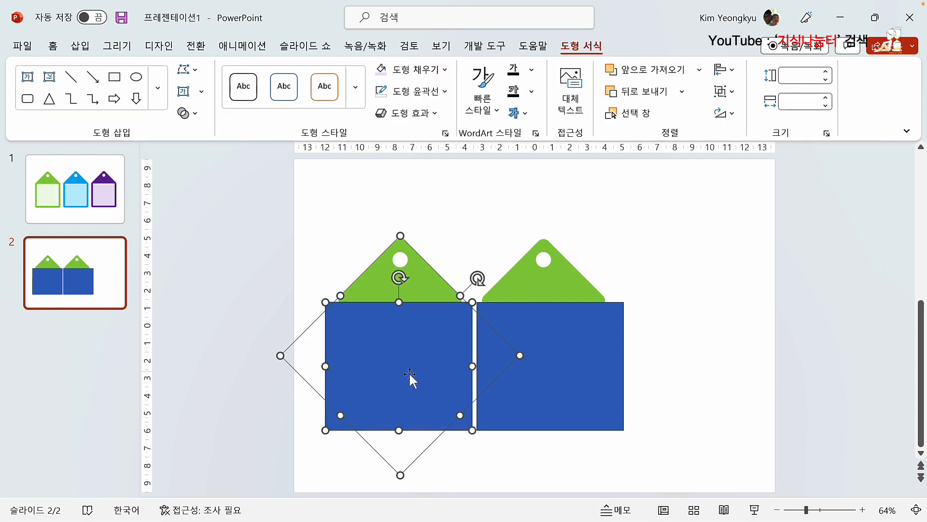
click(193, 116)
click(205, 217)
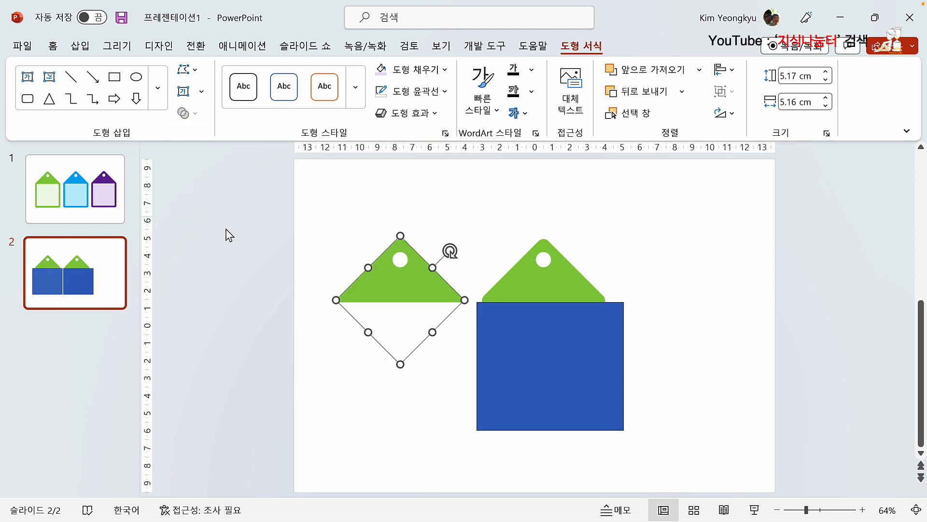
click(462, 250)
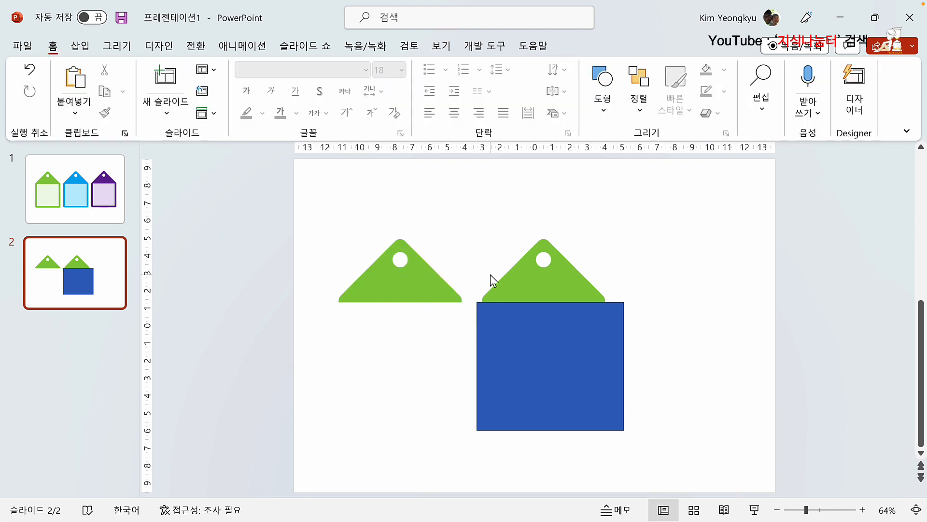
Step: Intersect the right diamond with its blue rectangle to form a green square
click(567, 285)
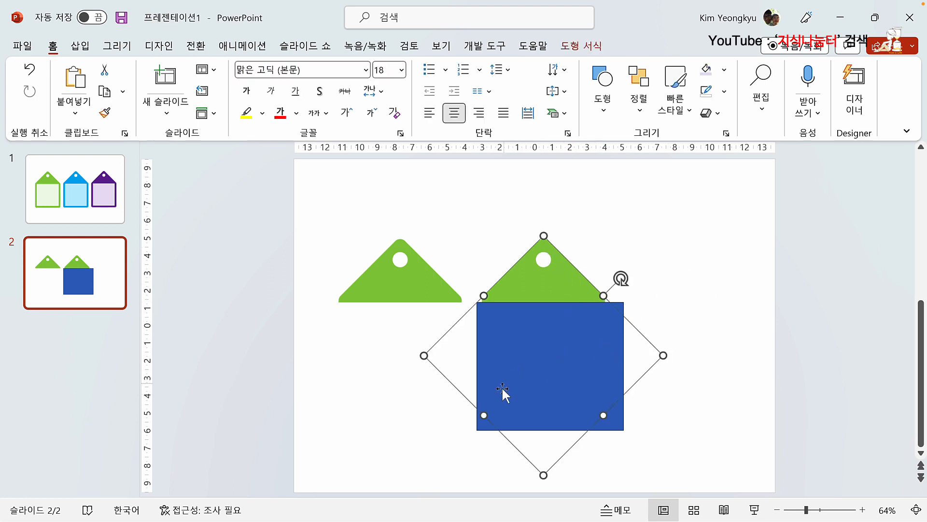
shift+click(522, 420)
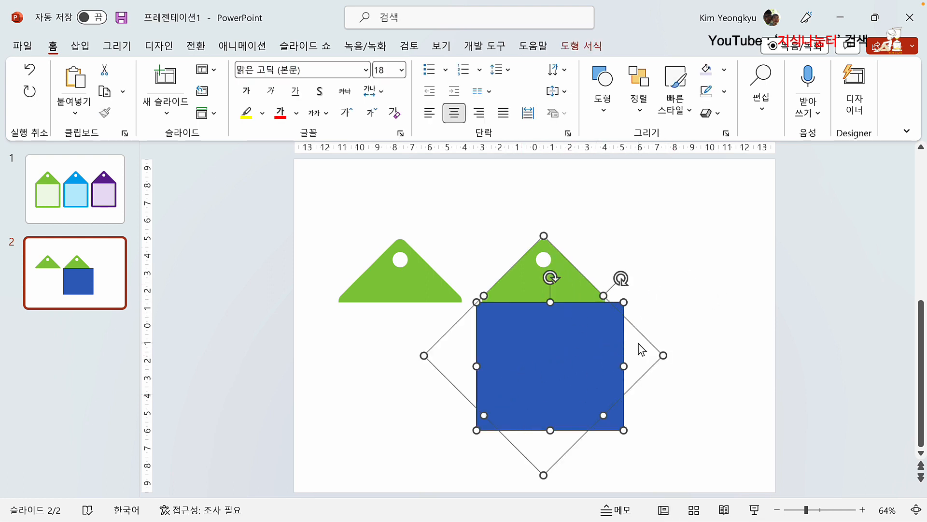
click(582, 46)
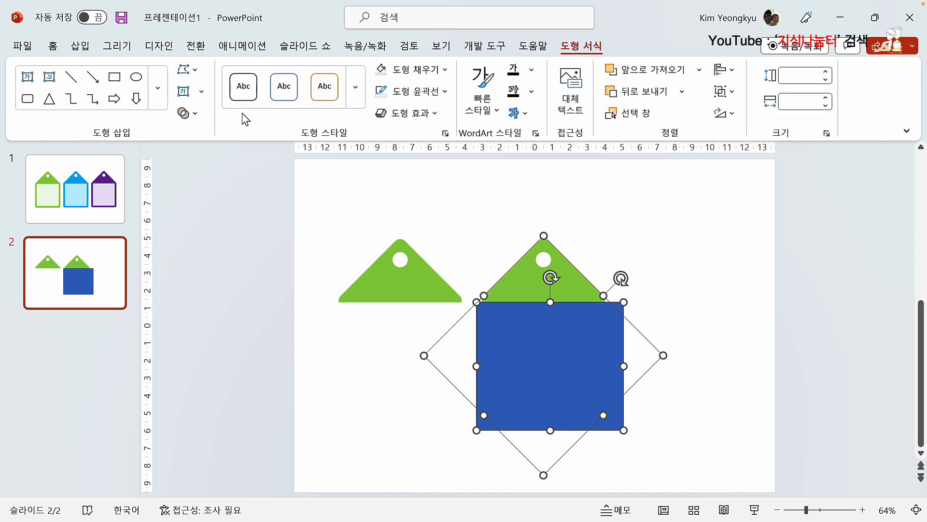
click(188, 113)
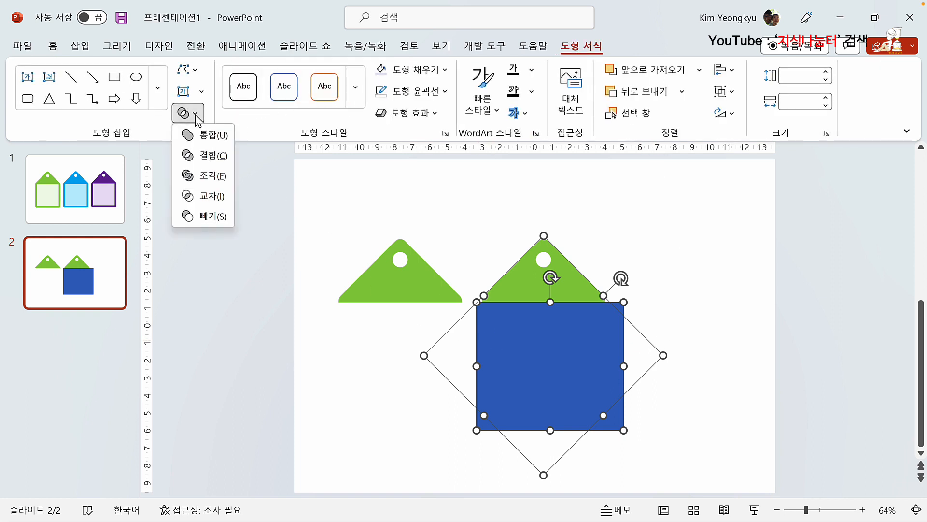
click(201, 197)
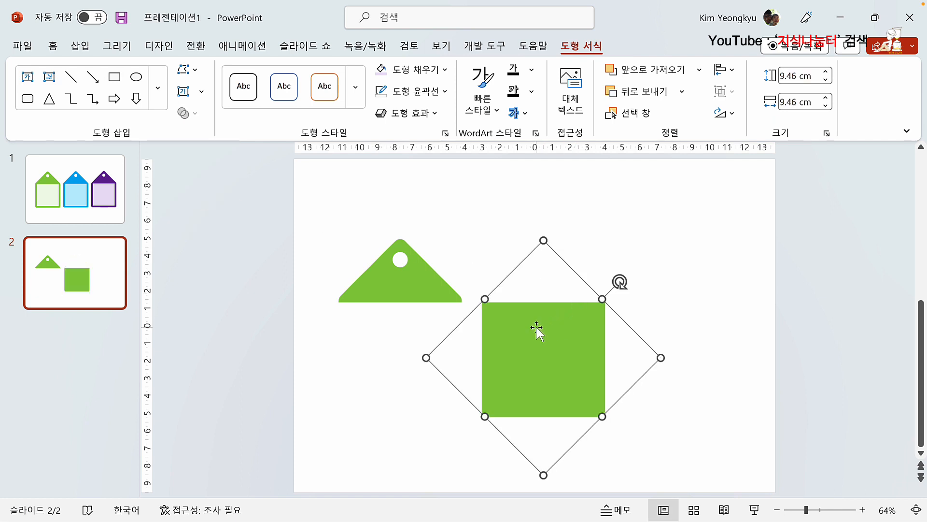
Step: Move the green square under the left triangle and fill the triangle orange
drag(537, 326, 393, 326)
click(390, 283)
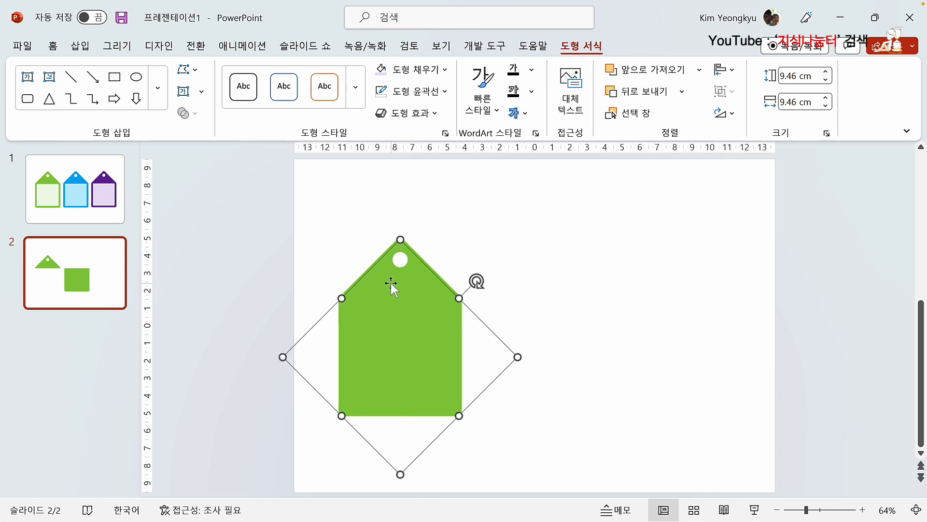
click(379, 270)
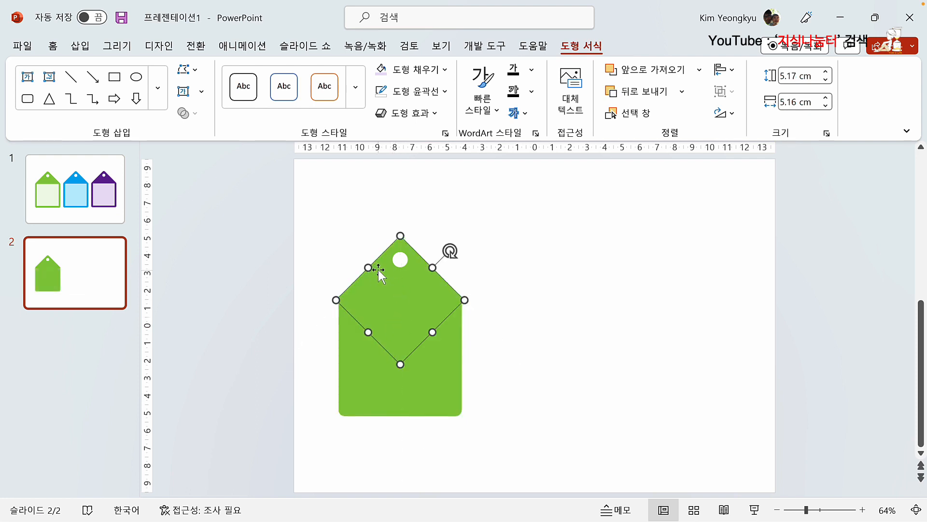
click(444, 70)
click(404, 207)
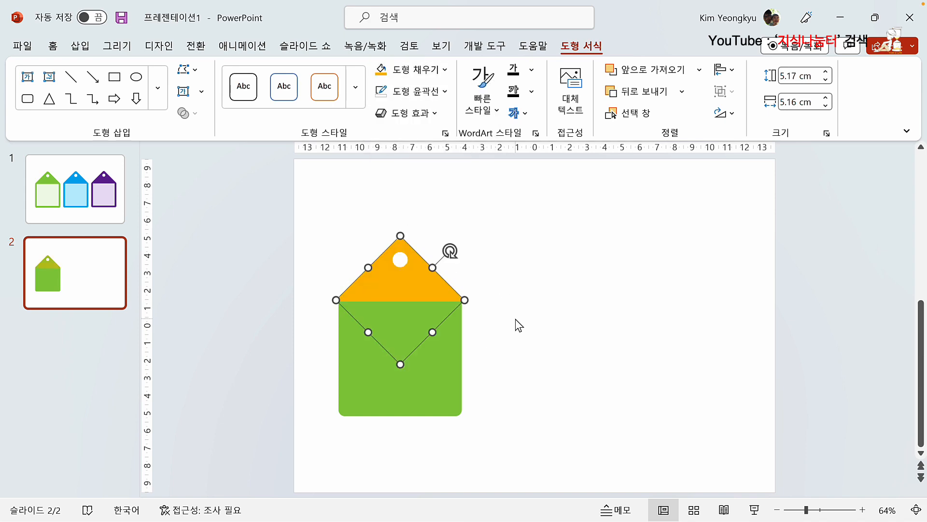
click(466, 338)
click(434, 360)
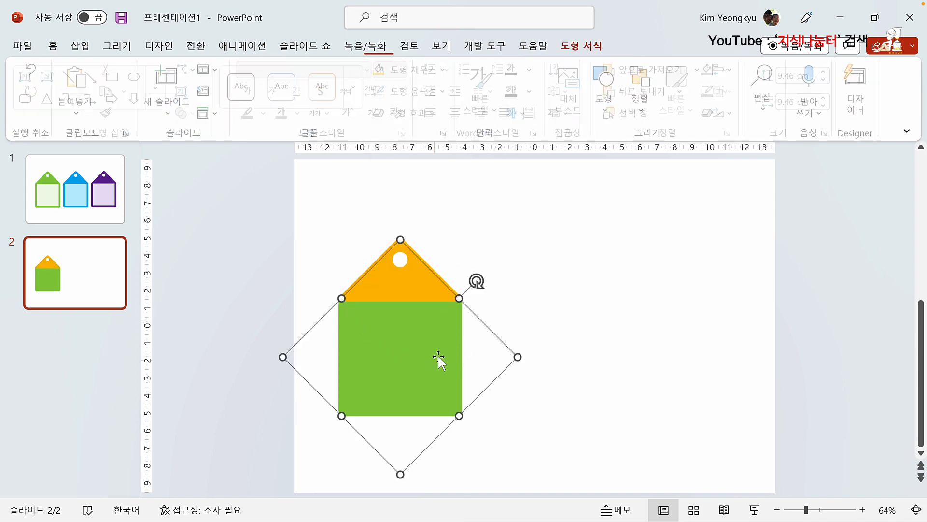
click(570, 358)
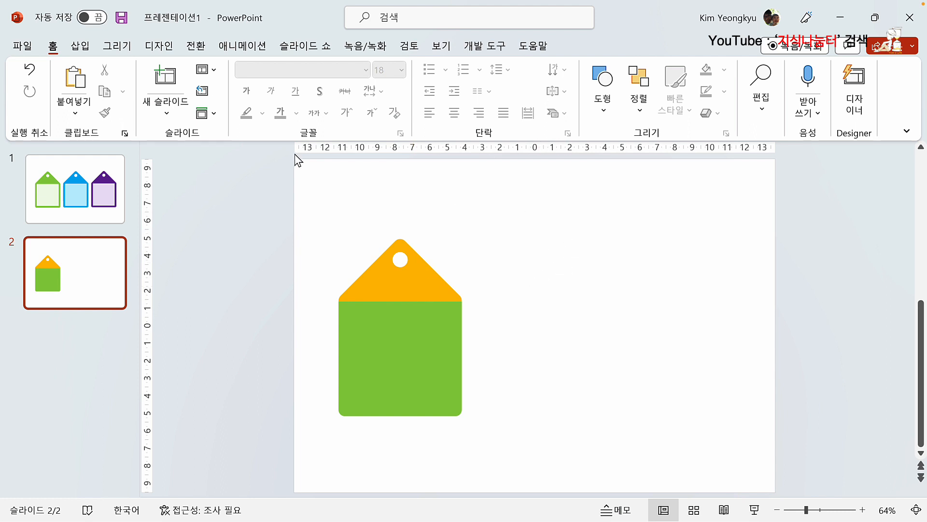
Step: Draw a rectangle inside the tag's green square body
click(81, 46)
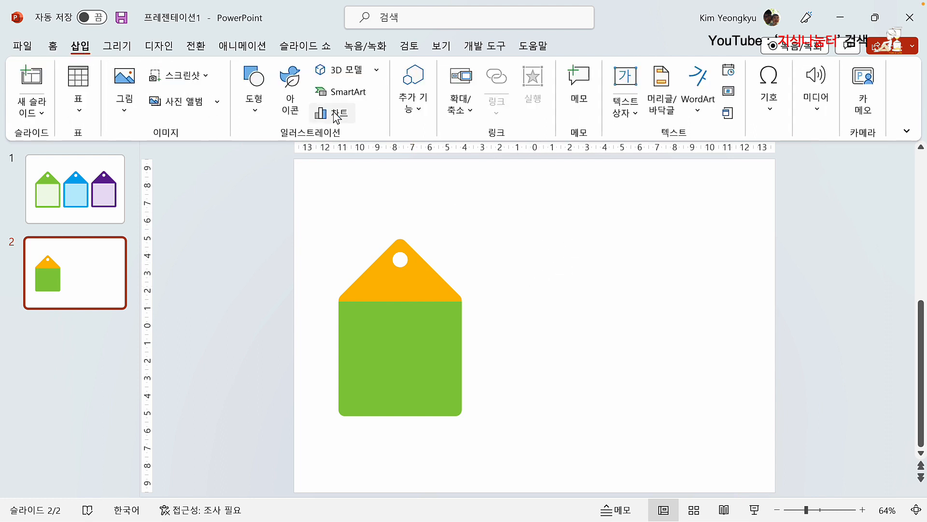
click(254, 101)
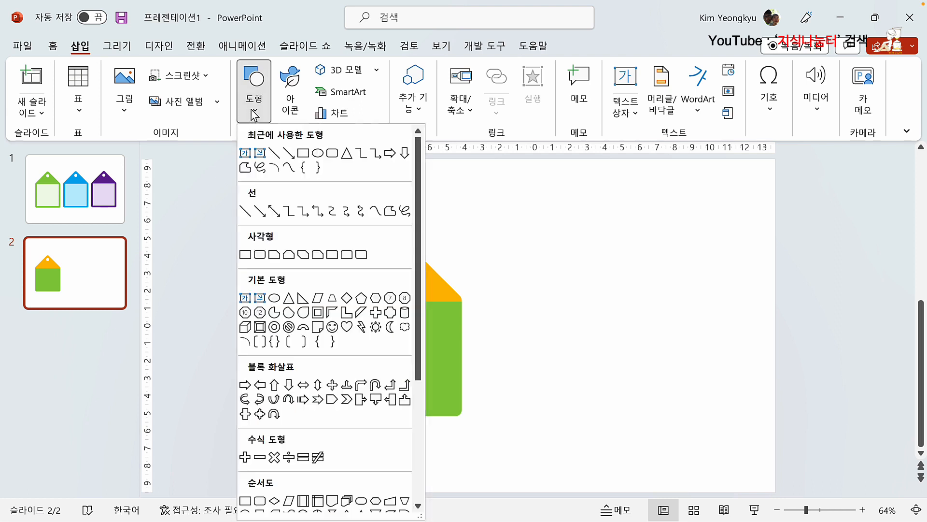
click(245, 254)
drag(344, 307, 456, 408)
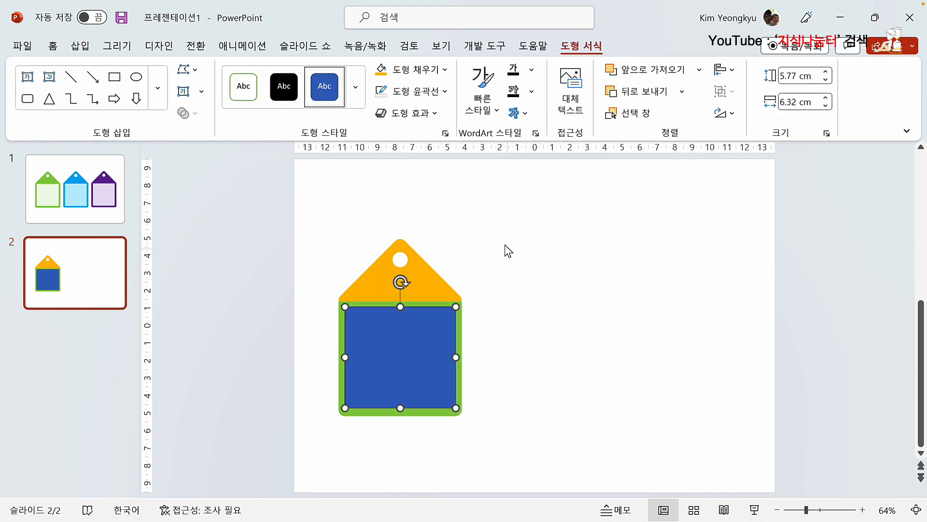
Step: Give the inner rectangle a pale cream #FFF8E1 fill and no outline
click(382, 72)
click(445, 70)
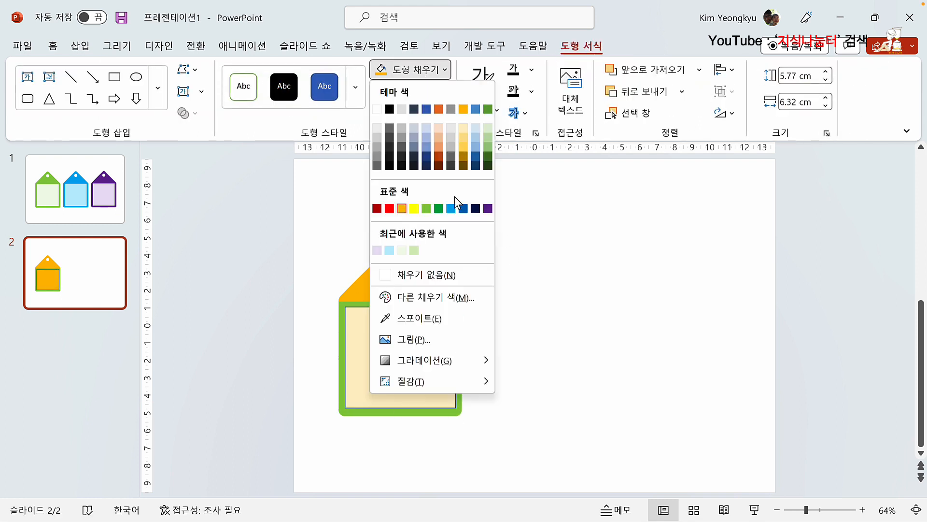
click(440, 299)
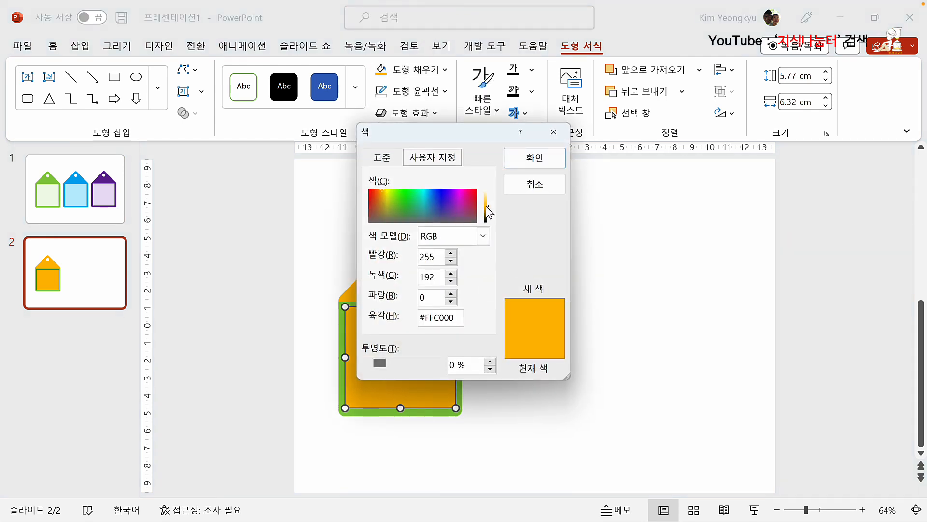
drag(486, 206, 487, 193)
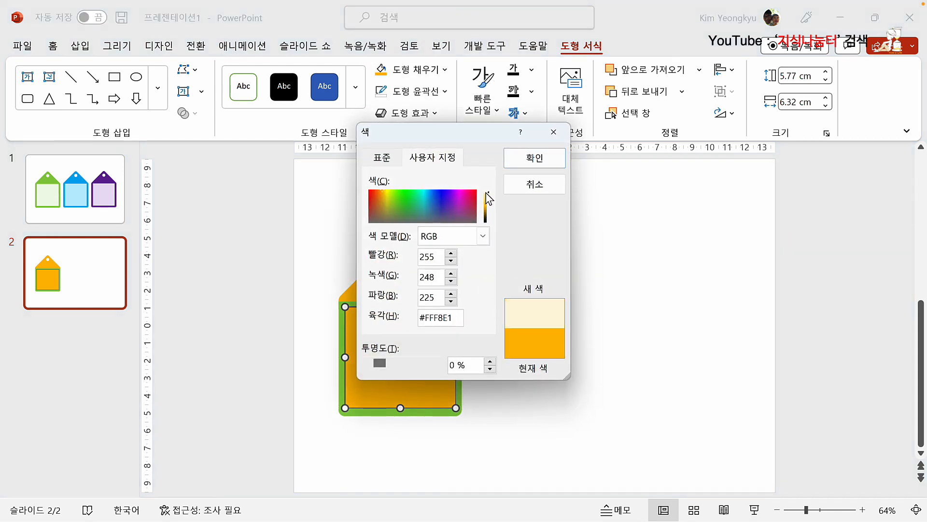
click(531, 158)
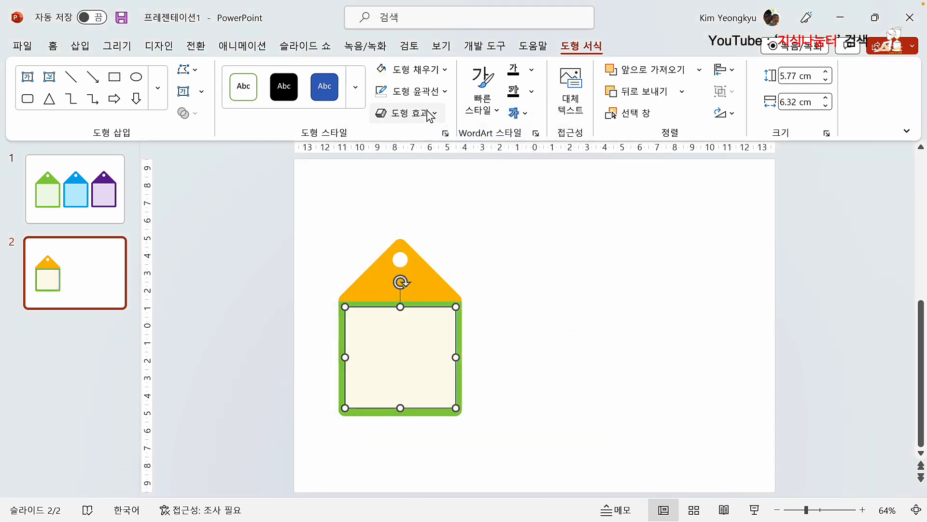
click(446, 97)
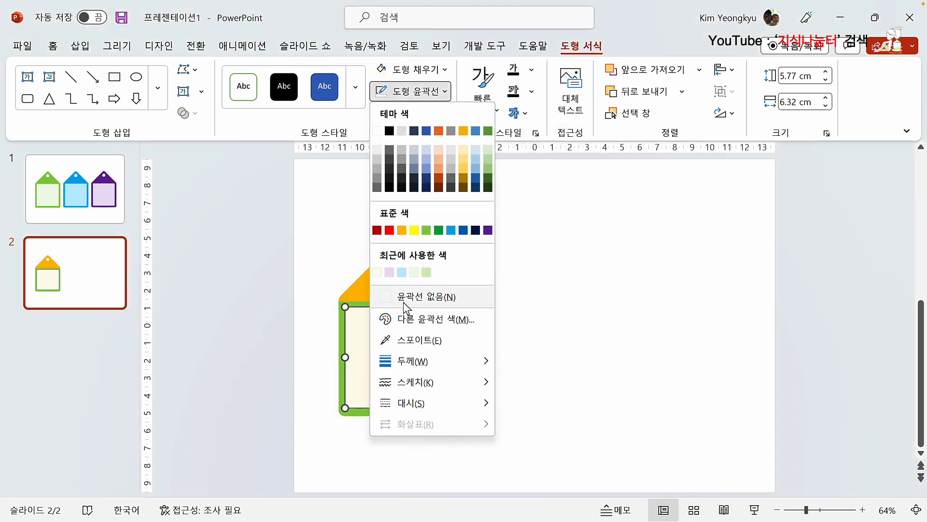
click(467, 314)
Step: Group the cream panel with the orange-topped tag
drag(298, 210, 530, 474)
right_click(403, 281)
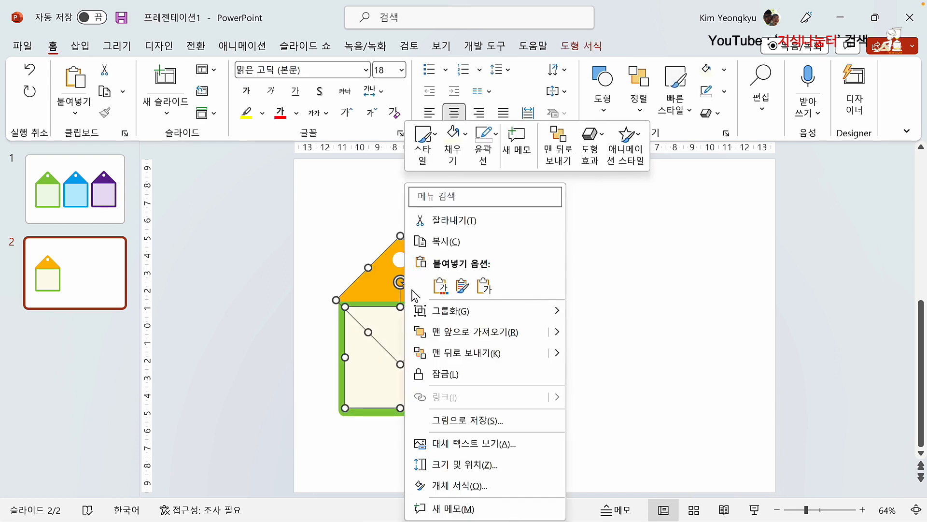
mouse_move(420, 311)
click(603, 311)
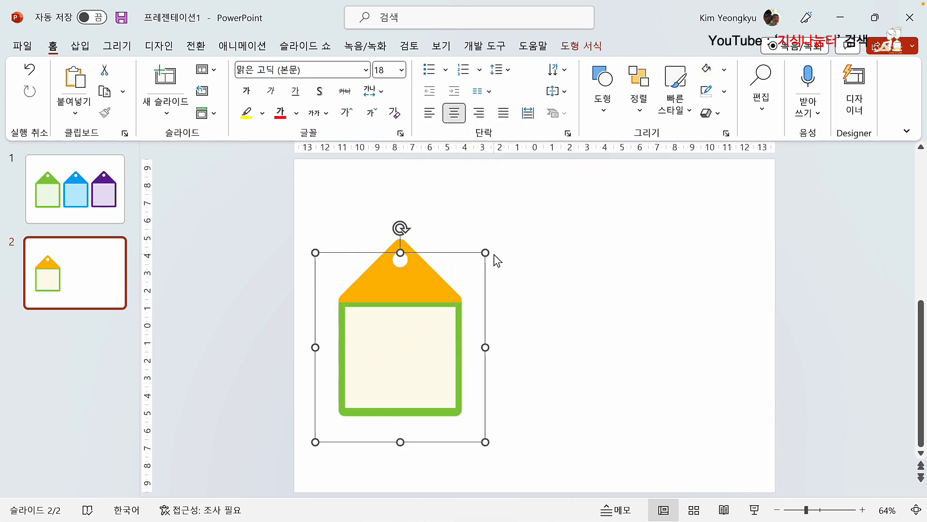
Step: Copy the tag twice into a row of three, then select the middle tag's orange top for recolouring
drag(408, 339, 556, 339)
key(ctrl+d)
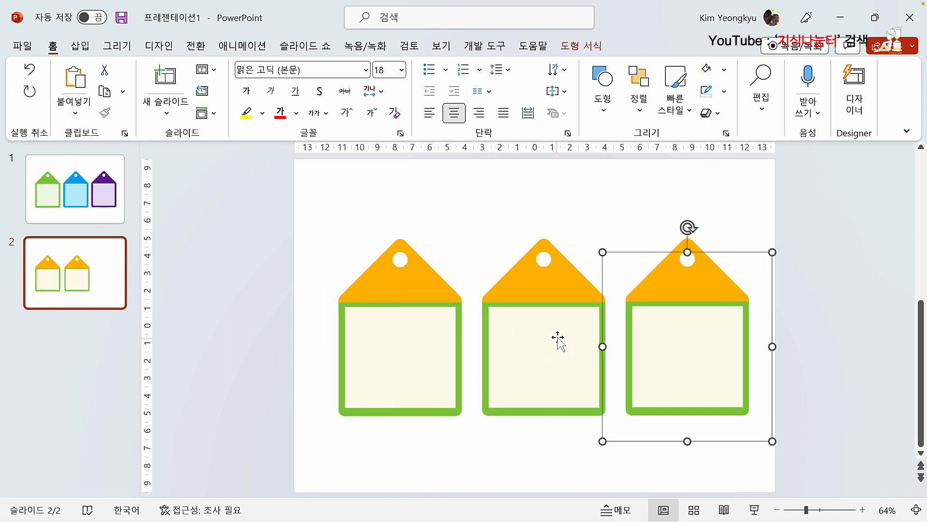
click(663, 341)
click(488, 230)
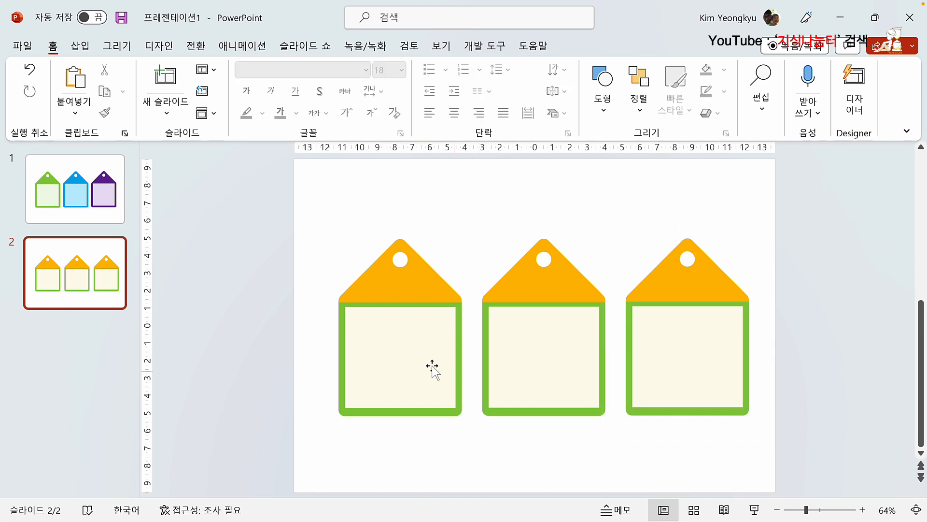
click(511, 295)
click(529, 283)
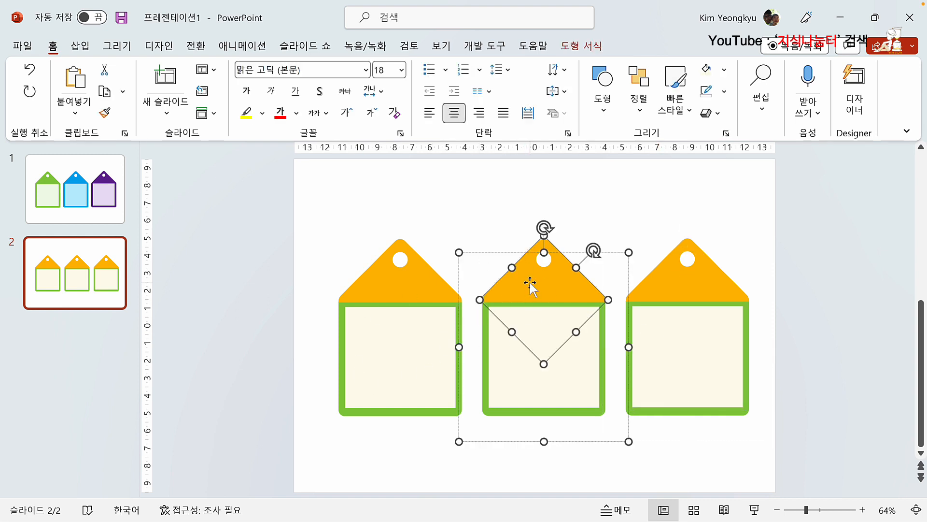
click(579, 46)
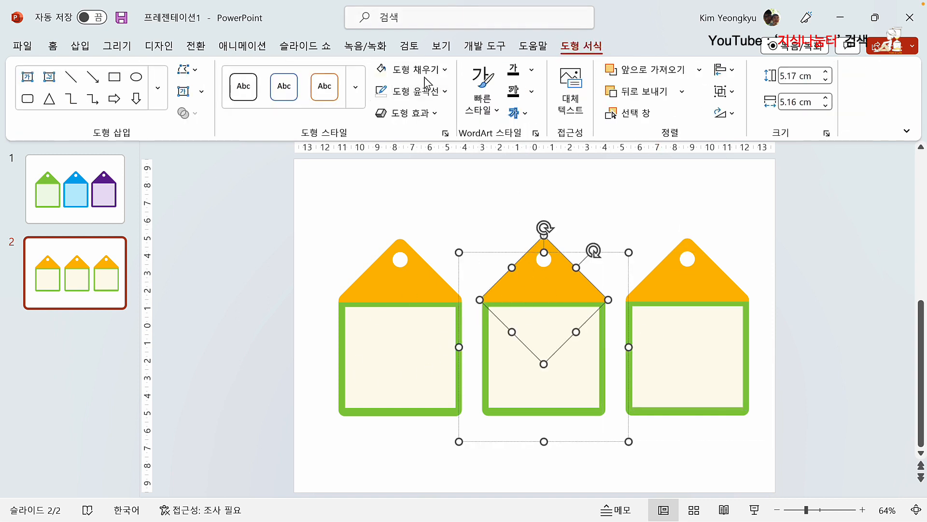
click(445, 70)
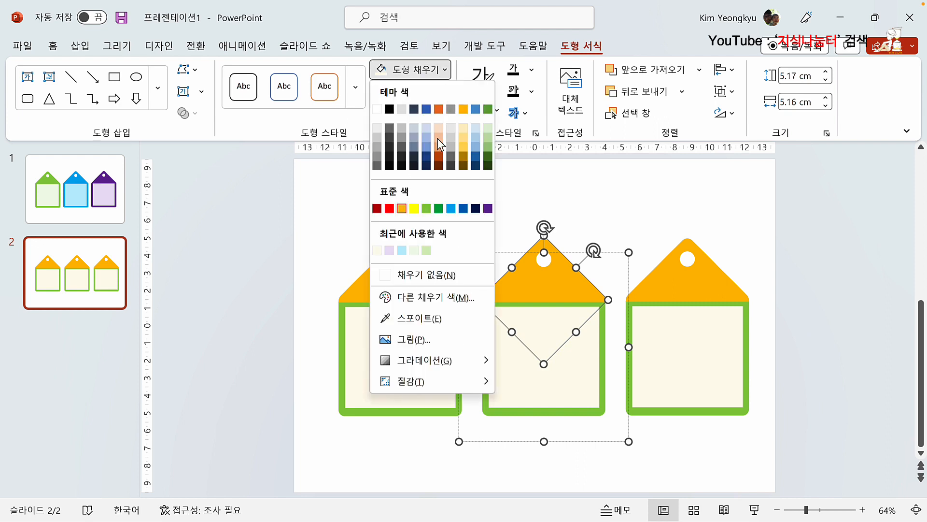